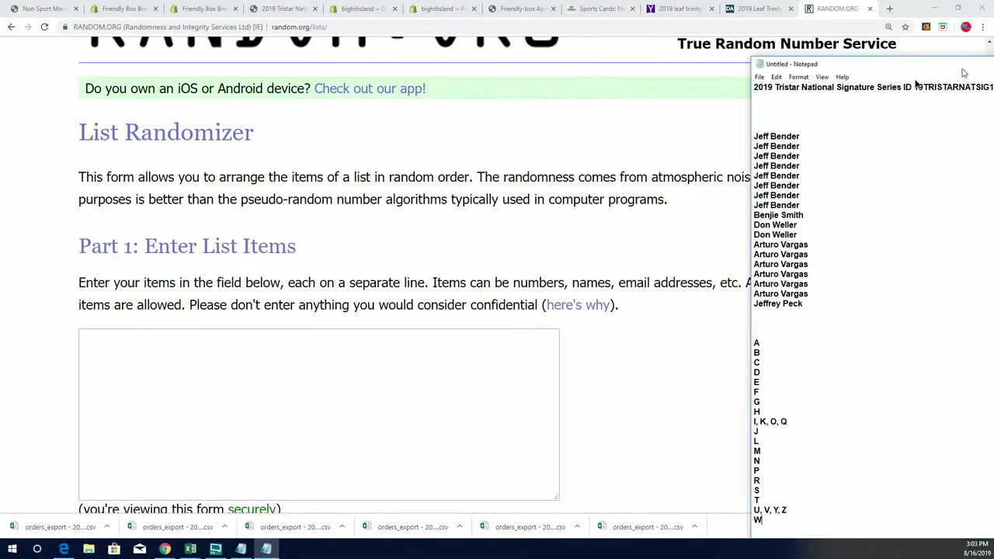
Step: Center the Notepad window and select the series ID code 19TRISTARNATSIG168
mouse_move(961, 14)
mouse_down()
mouse_move(650, 41)
mouse_move(595, 28)
mouse_up()
click(637, 44)
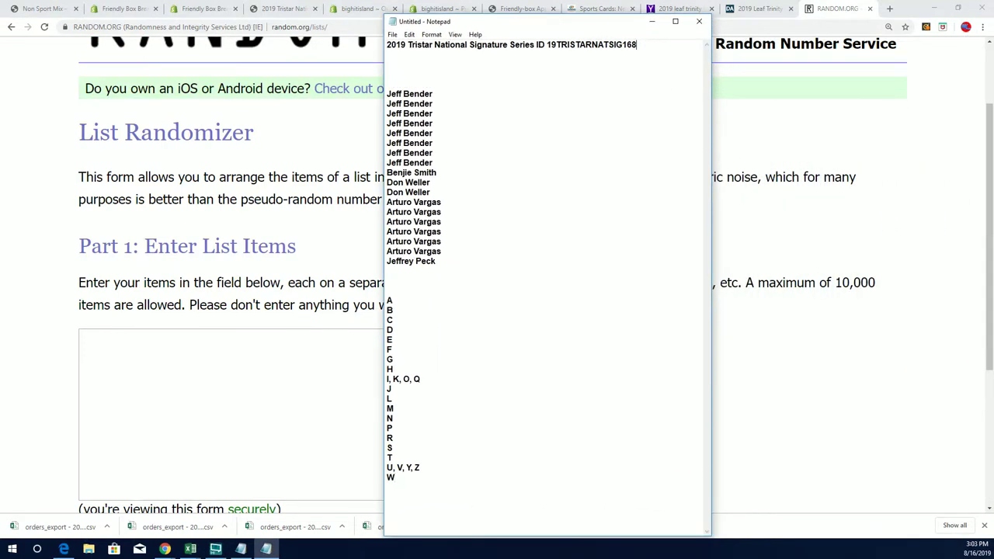
key(ctrl+shift+Left)
key(ctrl+shift+Left)
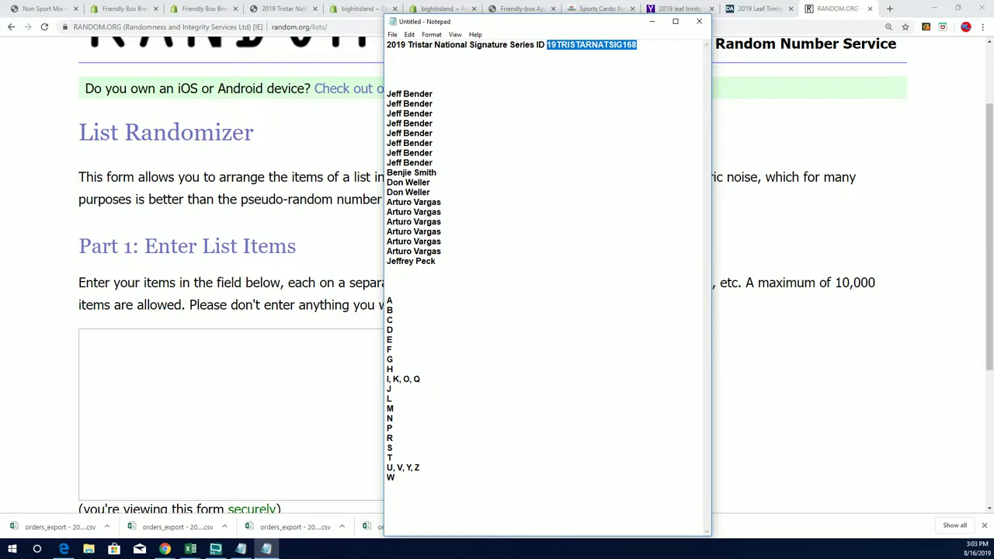
key(alt+Tab)
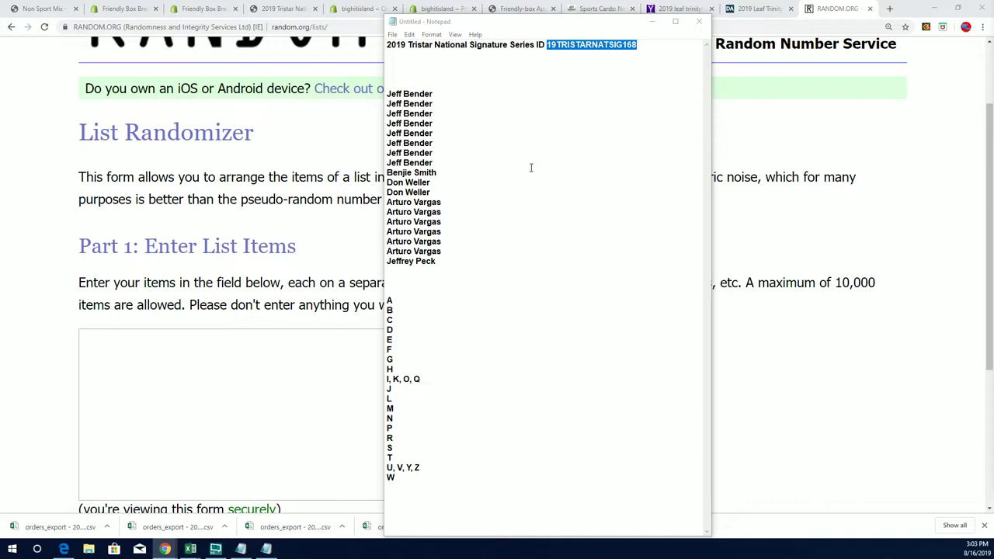
click(638, 44)
mouse_move(639, 45)
mouse_down()
mouse_move(538, 45)
mouse_move(546, 44)
mouse_up()
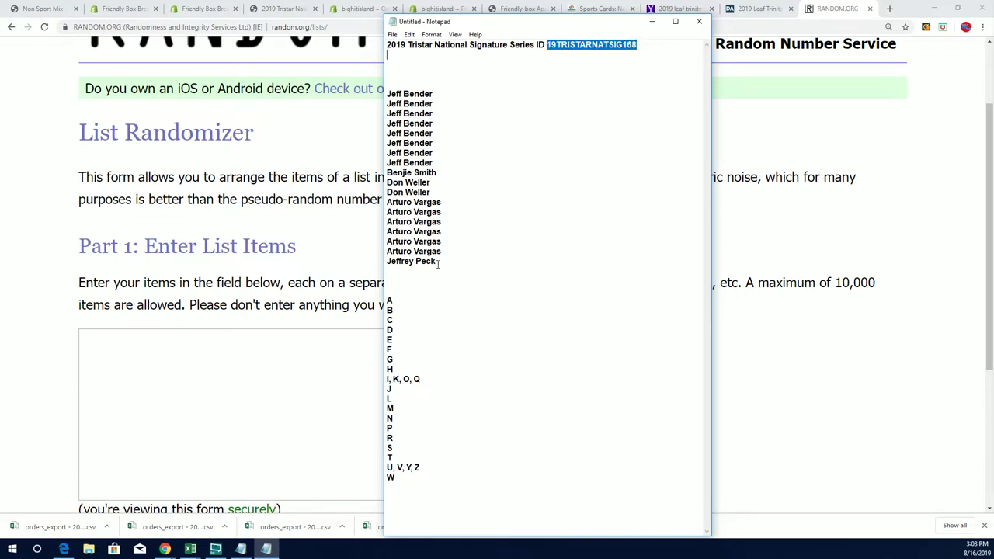
Step: Copy the full list of owner names from Notepad
drag(437, 262, 385, 94)
right_click(398, 100)
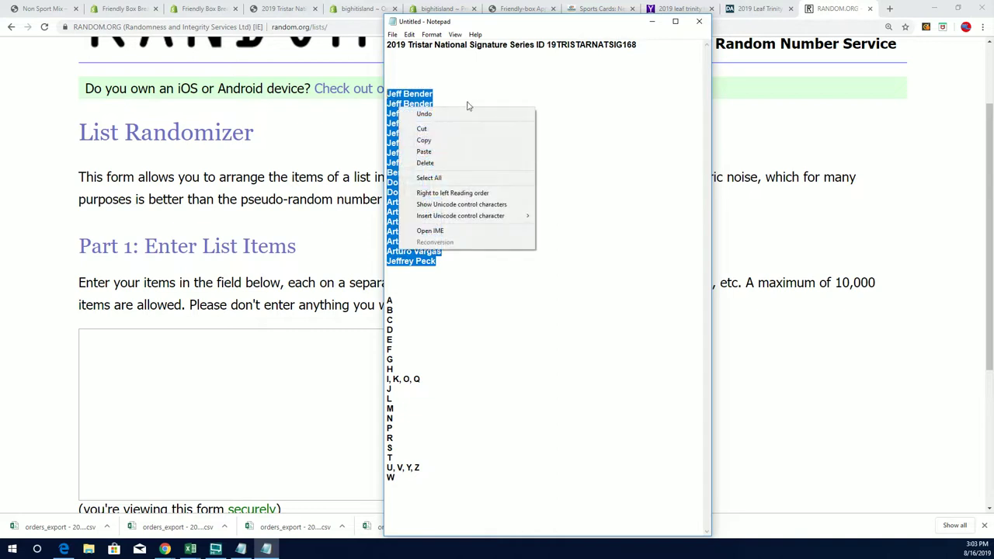
click(439, 141)
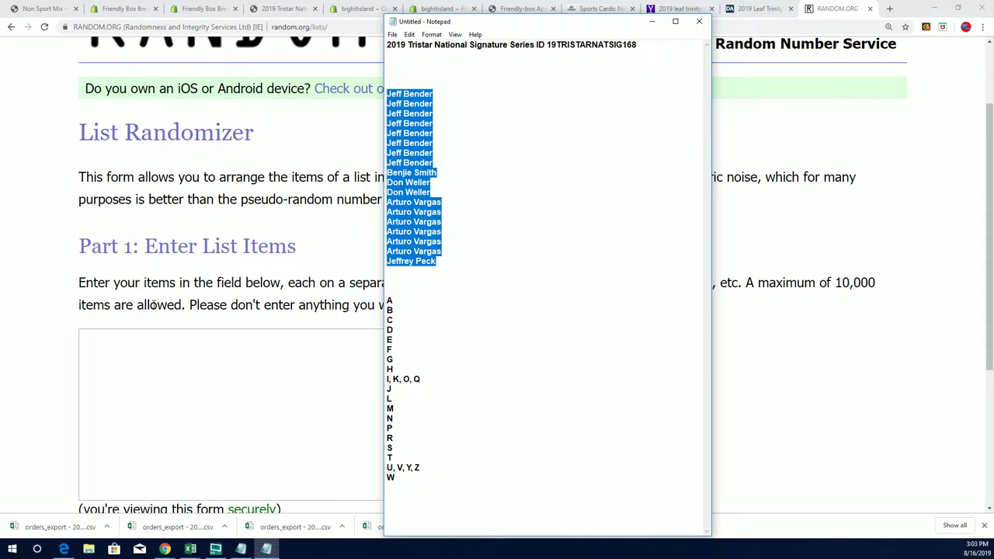
Step: Paste the 18 owner names into the list box and randomize them
click(89, 392)
right_click(89, 392)
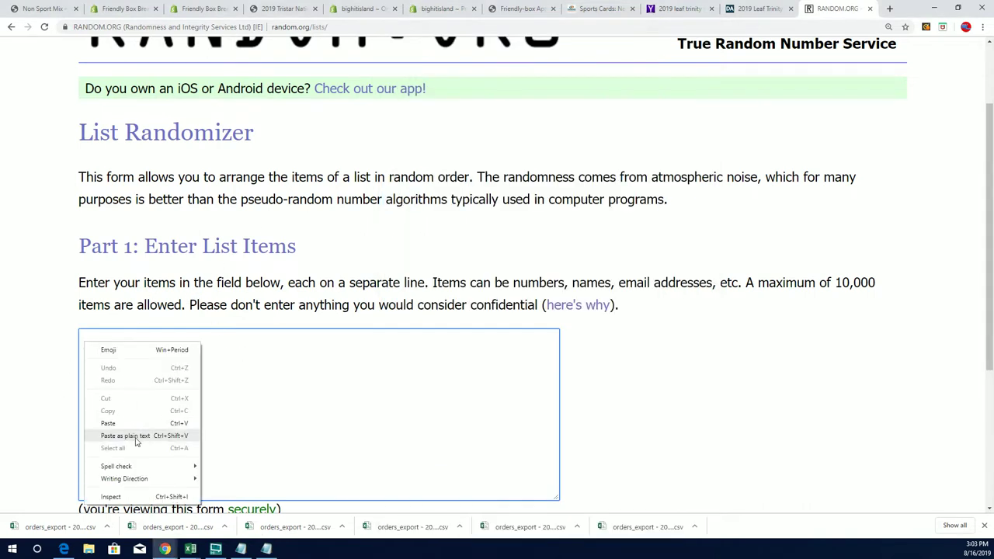
click(119, 424)
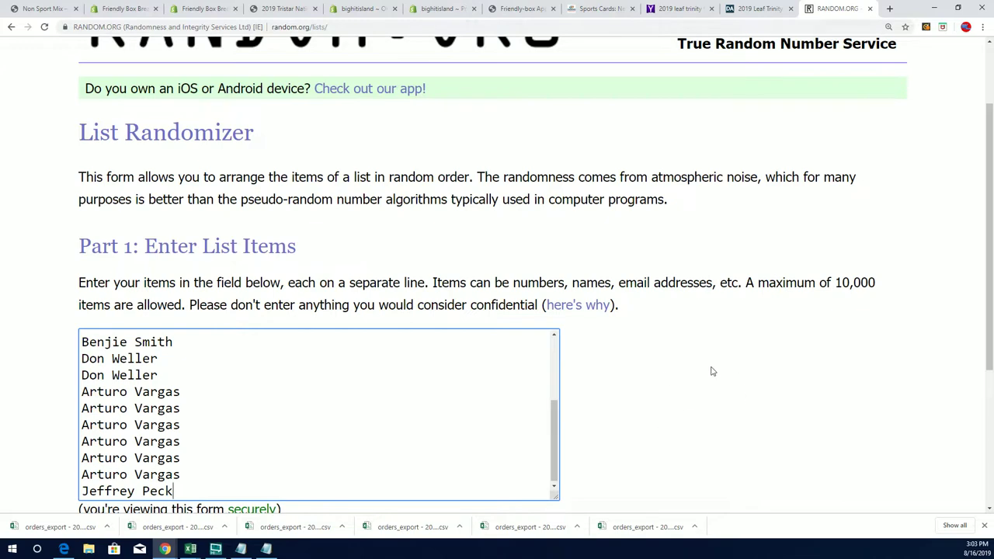
scroll(686, 388, down, 3)
click(122, 388)
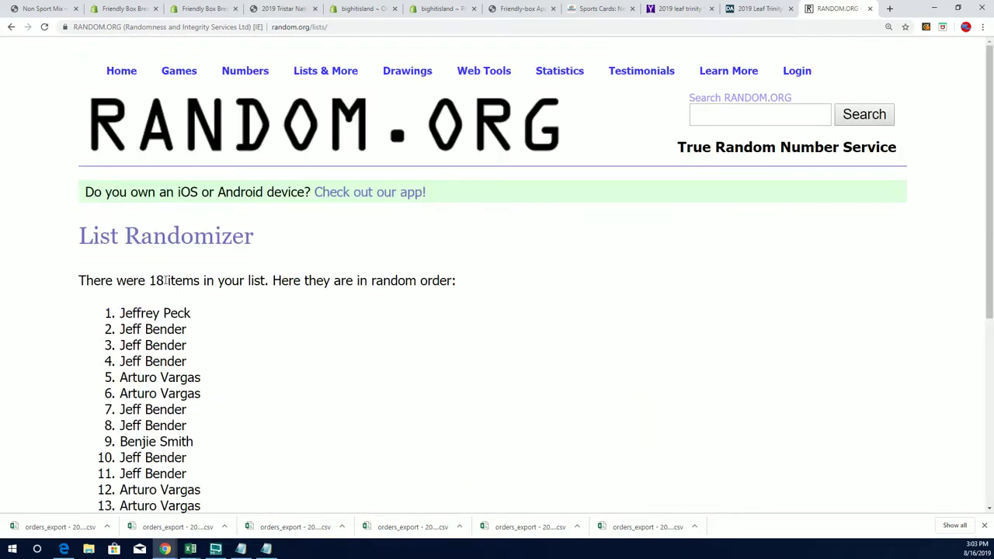
double_click(157, 280)
Step: Open a fresh List Randomizer form and copy the updated owner names from Notepad
mouse_move(355, 70)
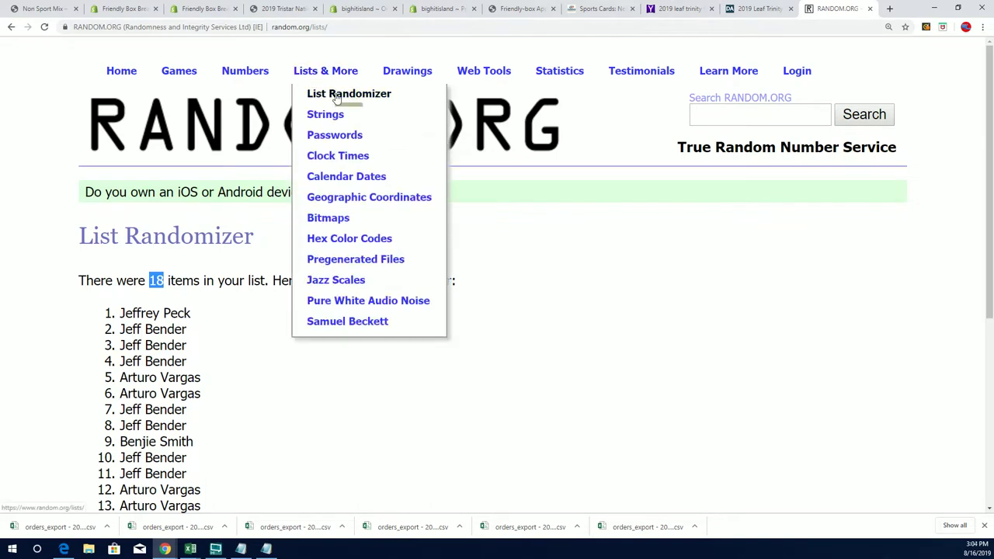
click(336, 95)
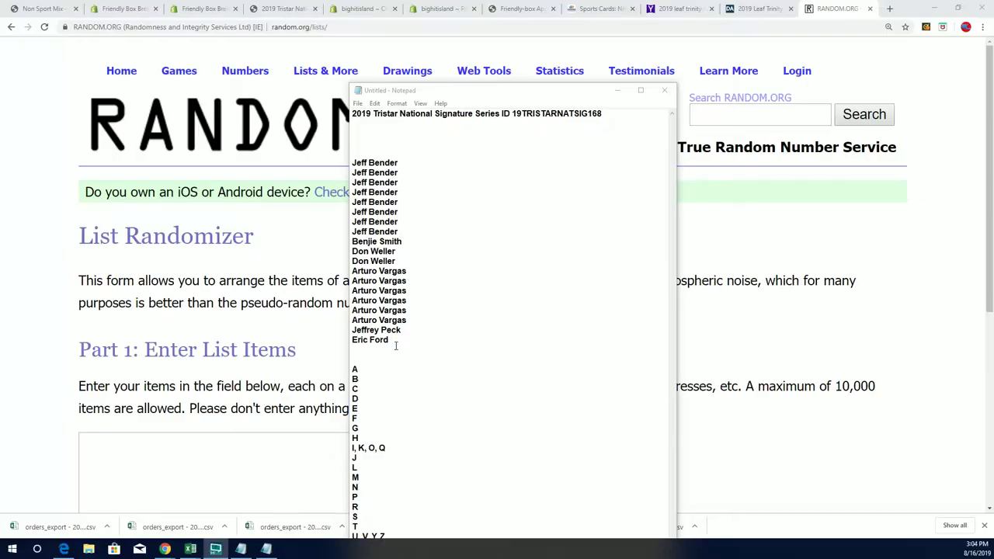
mouse_move(393, 340)
mouse_down()
mouse_move(364, 272)
mouse_move(360, 167)
mouse_up()
right_click(376, 179)
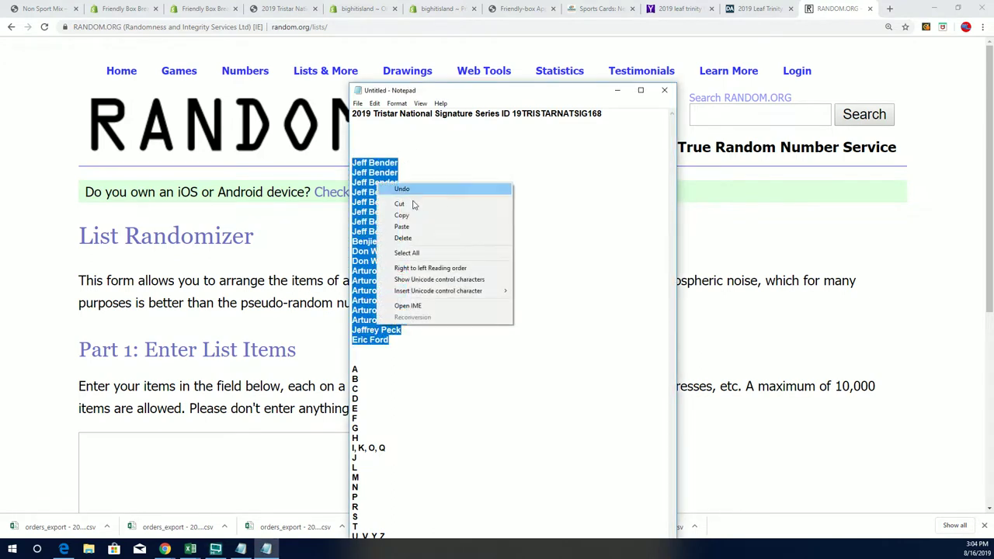
click(401, 215)
Step: Paste the updated 19 owner names, confirm the list's end, and randomize it
click(148, 440)
right_click(148, 441)
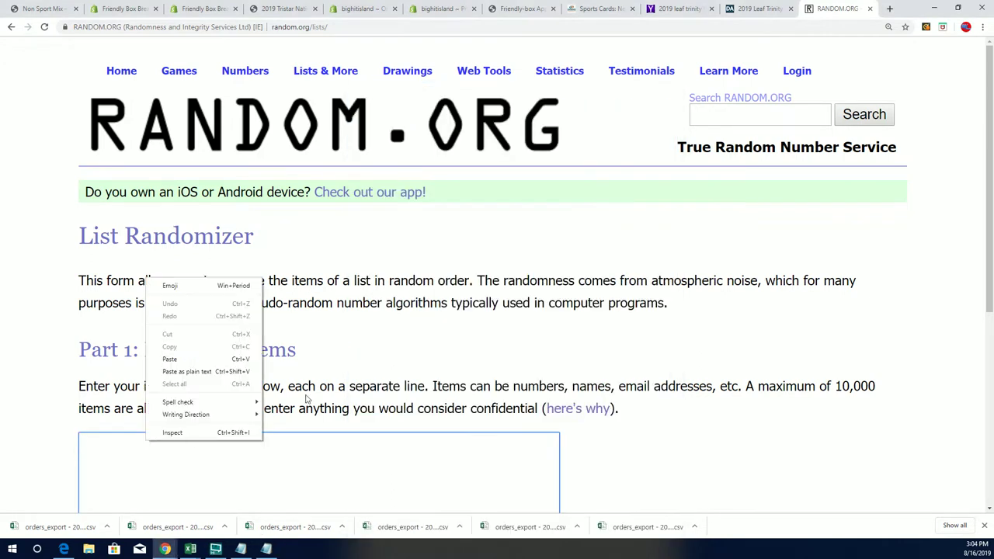
click(229, 362)
scroll(598, 341, down, 4)
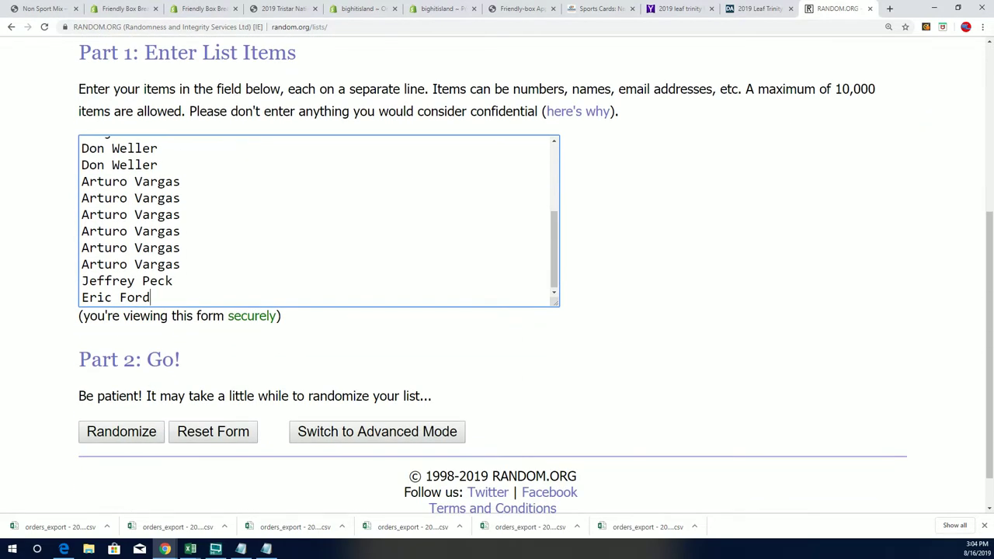
key(alt+Tab)
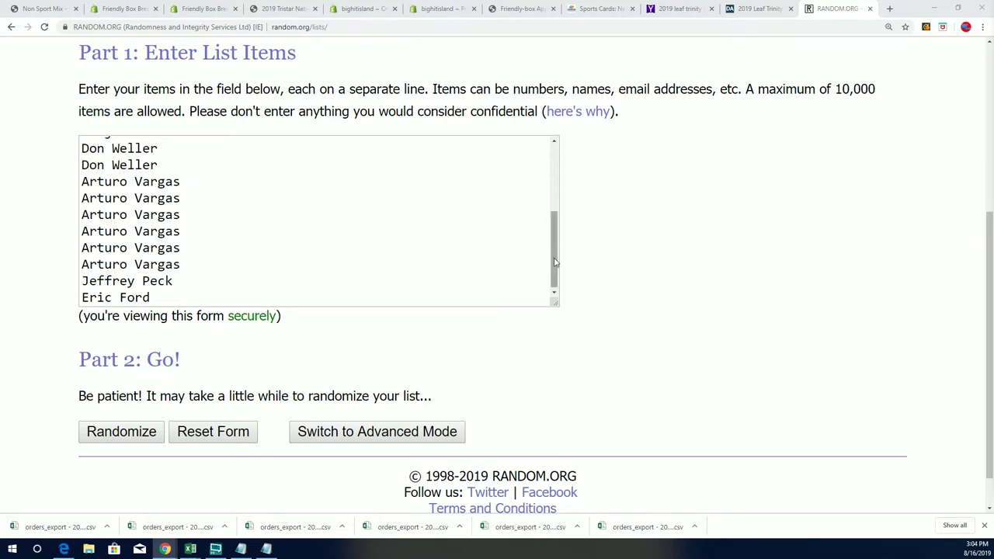
mouse_move(554, 266)
mouse_down()
mouse_move(557, 188)
mouse_move(595, 262)
mouse_up()
click(664, 286)
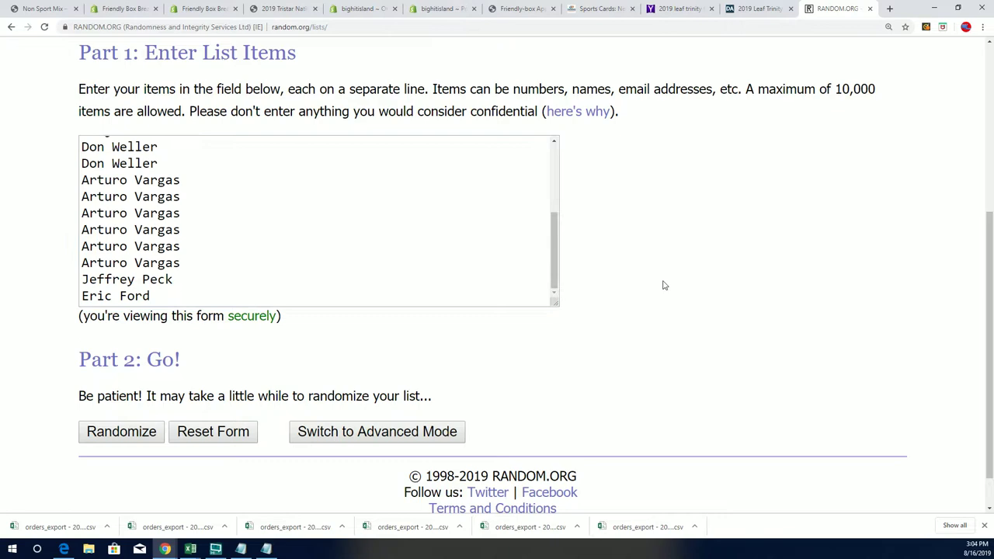
scroll(664, 285, up, 4)
scroll(322, 228, down, 5)
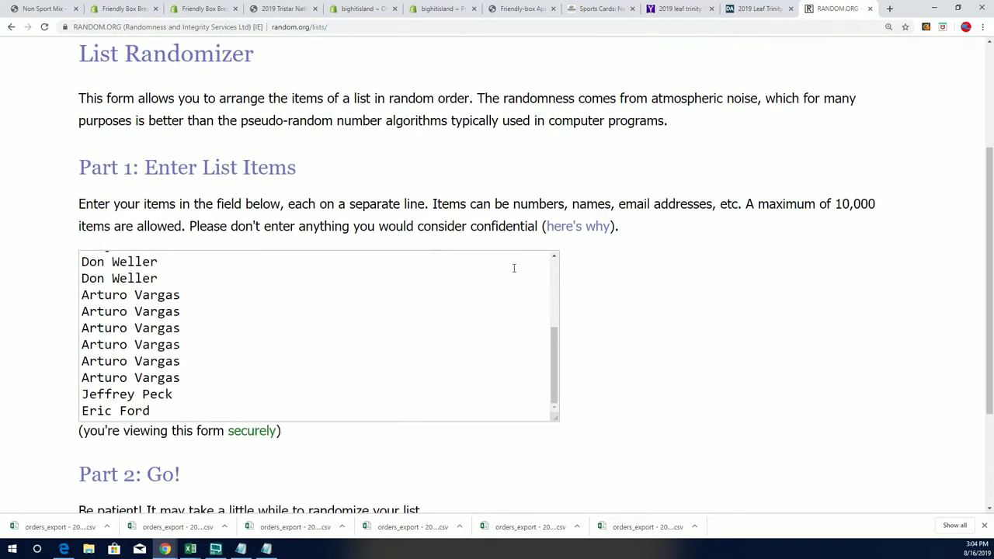
click(121, 386)
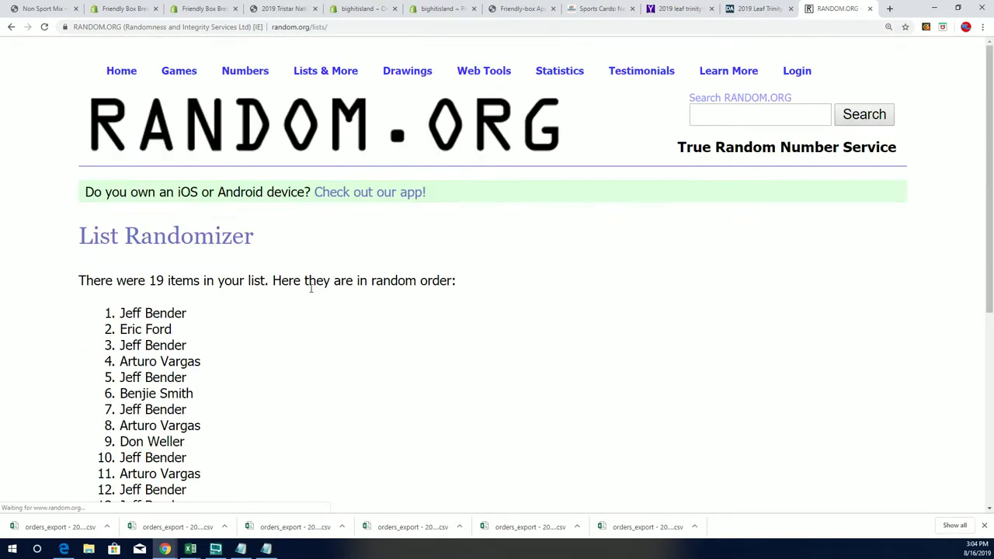
Step: Reshuffle the owner list six more times with Again!
scroll(309, 291, down, 5)
click(101, 385)
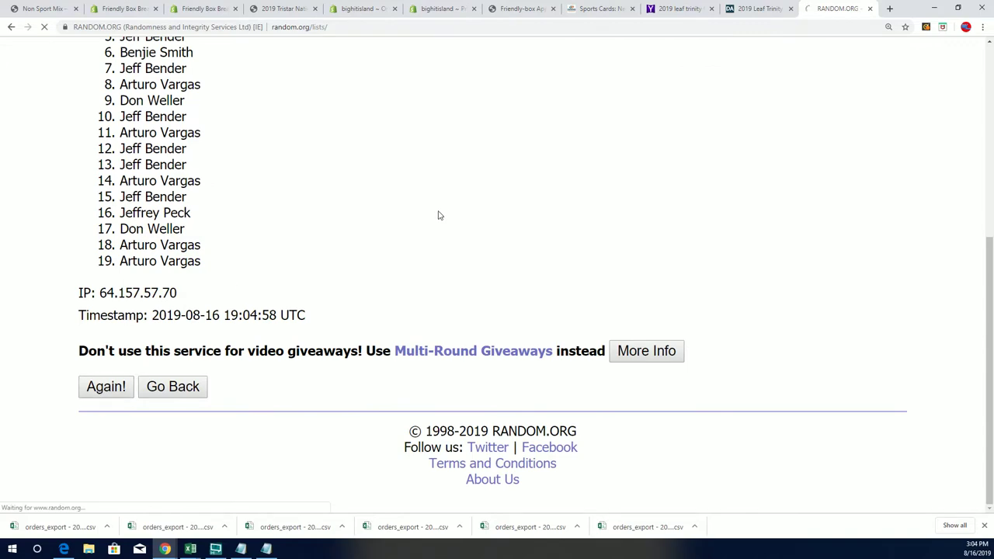
scroll(397, 278, down, 5)
click(106, 398)
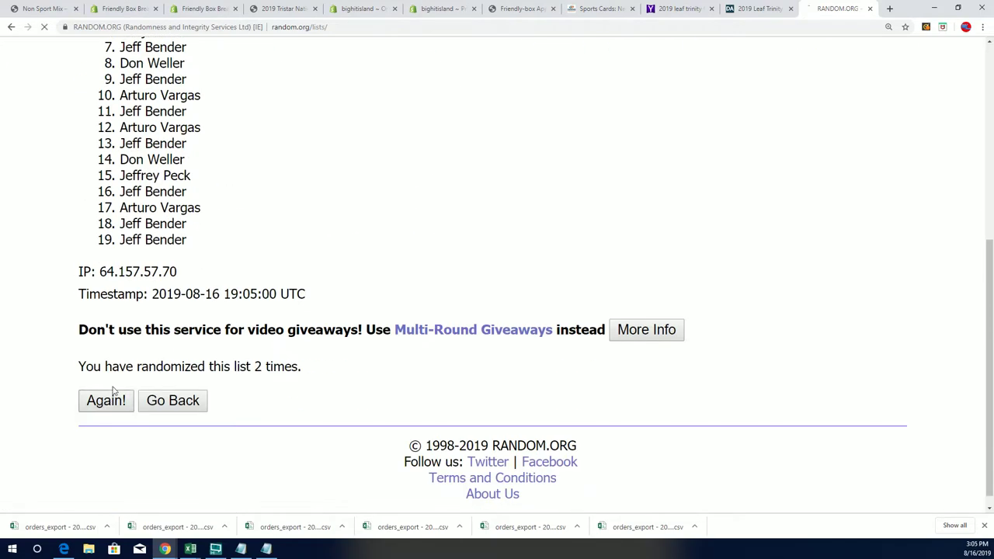
scroll(276, 300, down, 5)
click(100, 397)
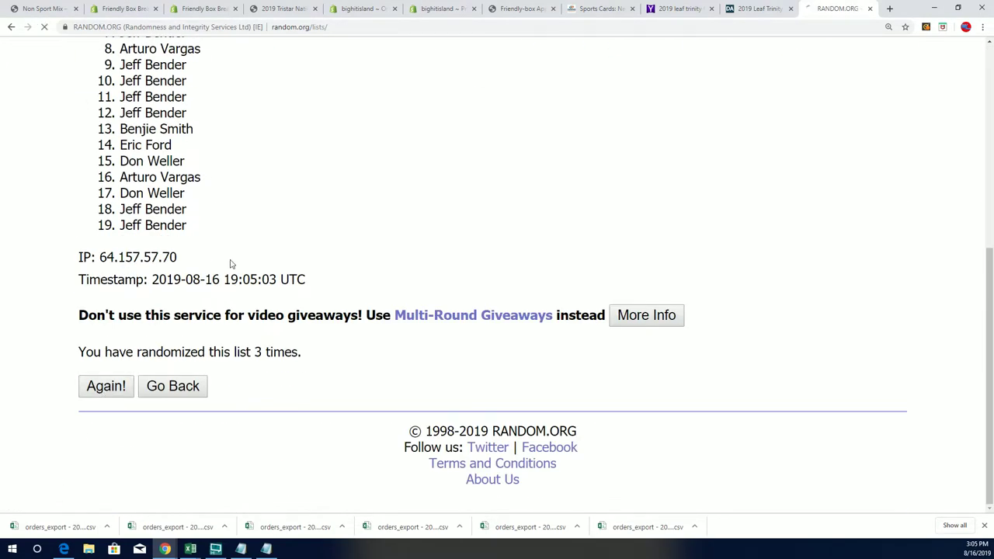
scroll(250, 293, down, 5)
click(109, 455)
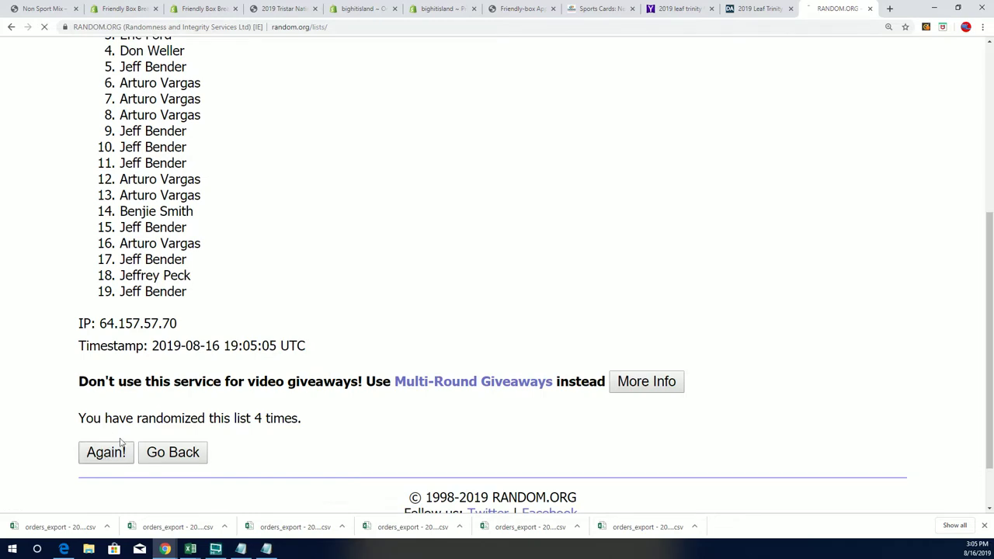
scroll(294, 335, down, 3)
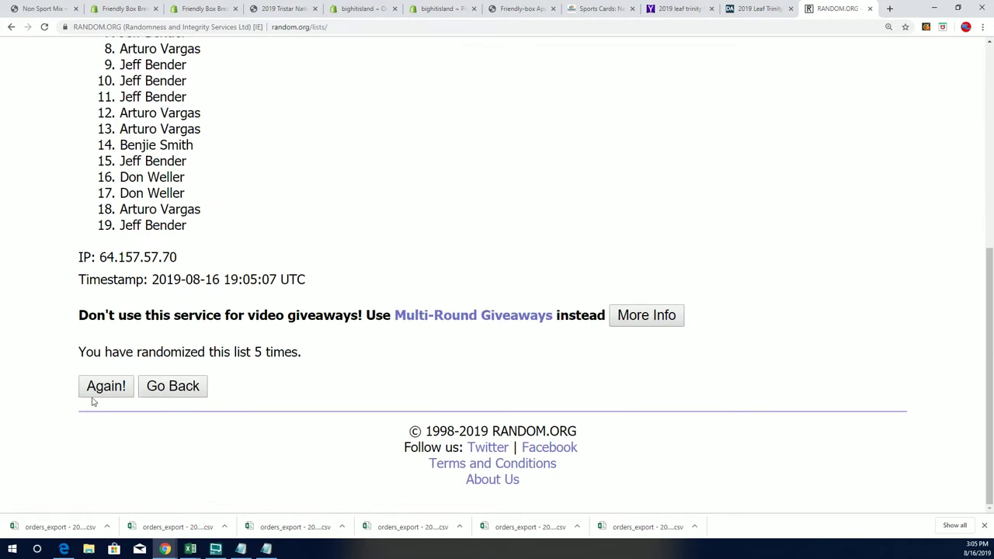
click(107, 388)
scroll(257, 329, down, 5)
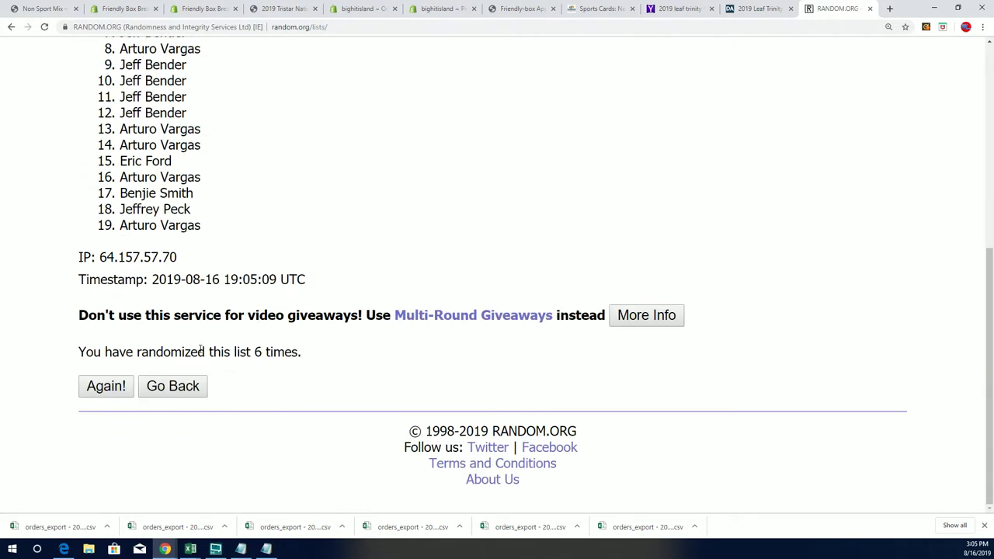
click(111, 385)
scroll(337, 215, down, 3)
Step: Copy the shuffled 19 names into Excel's Owner column starting at A2, then minimize Excel
mouse_move(116, 100)
mouse_down()
mouse_move(246, 309)
mouse_move(244, 390)
mouse_up()
right_click(169, 155)
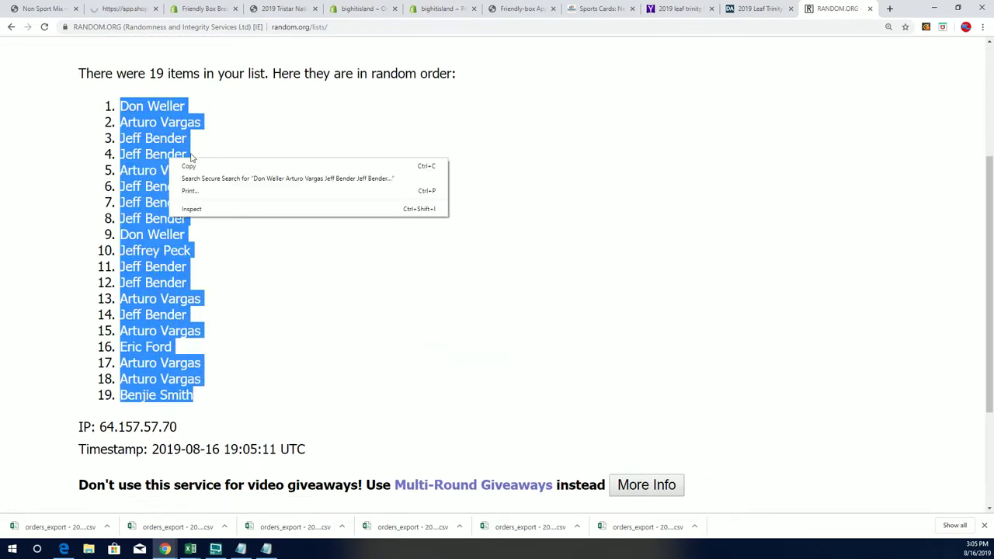
click(194, 161)
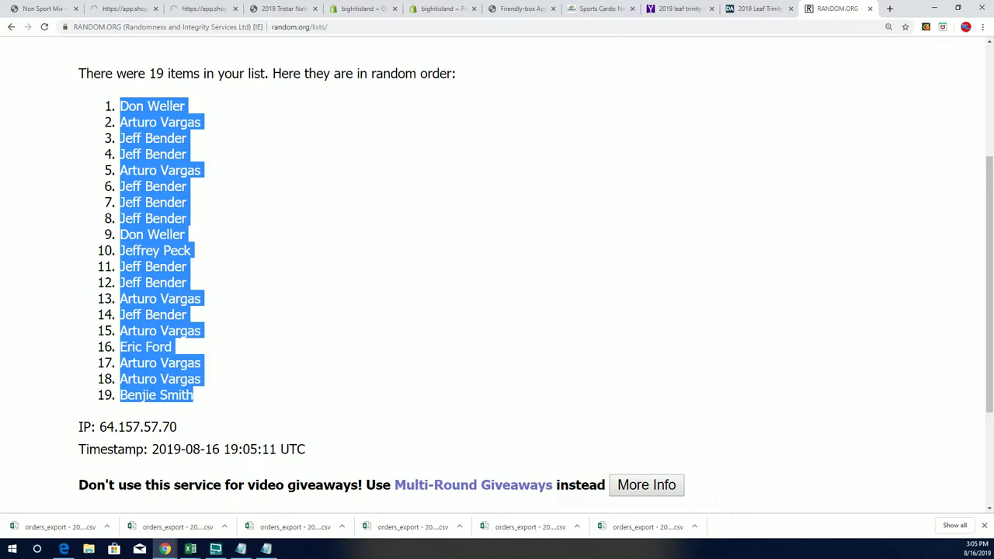
key(alt+Tab)
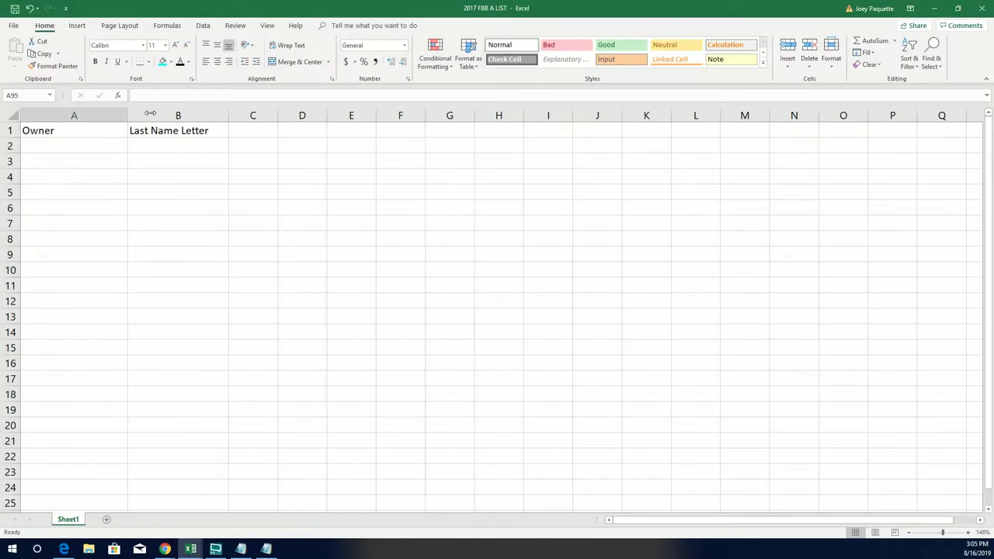
click(70, 141)
right_click(70, 141)
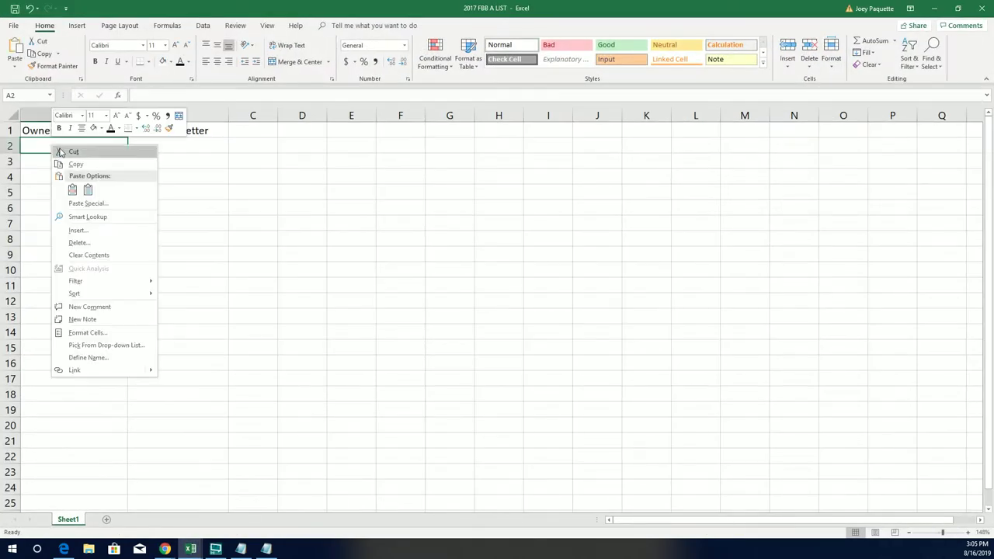
click(87, 191)
drag(192, 173, 171, 146)
click(171, 147)
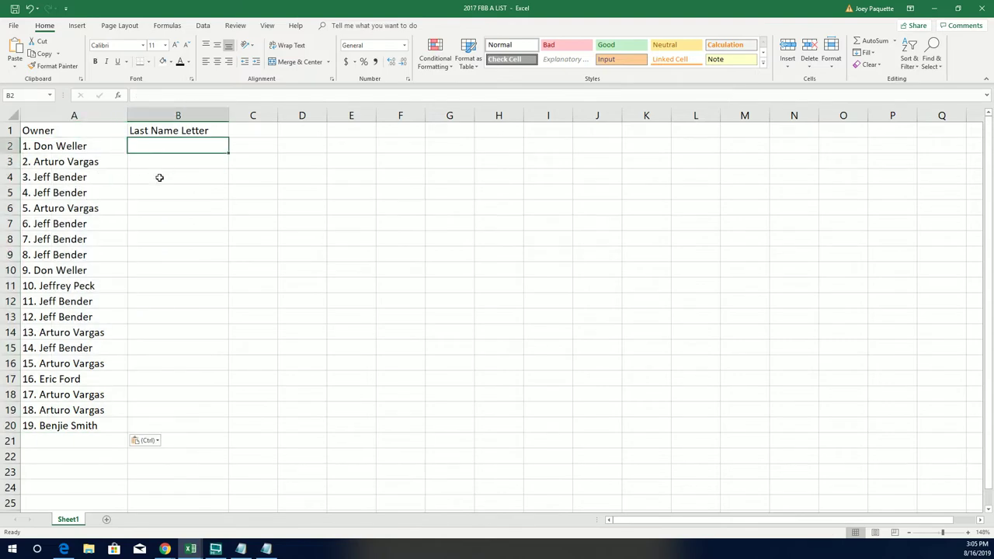
click(933, 7)
scroll(295, 121, up, 2)
Step: Open a fresh List Randomizer form and copy the letter lines A–W from Notepad
scroll(294, 120, up, 3)
mouse_move(324, 69)
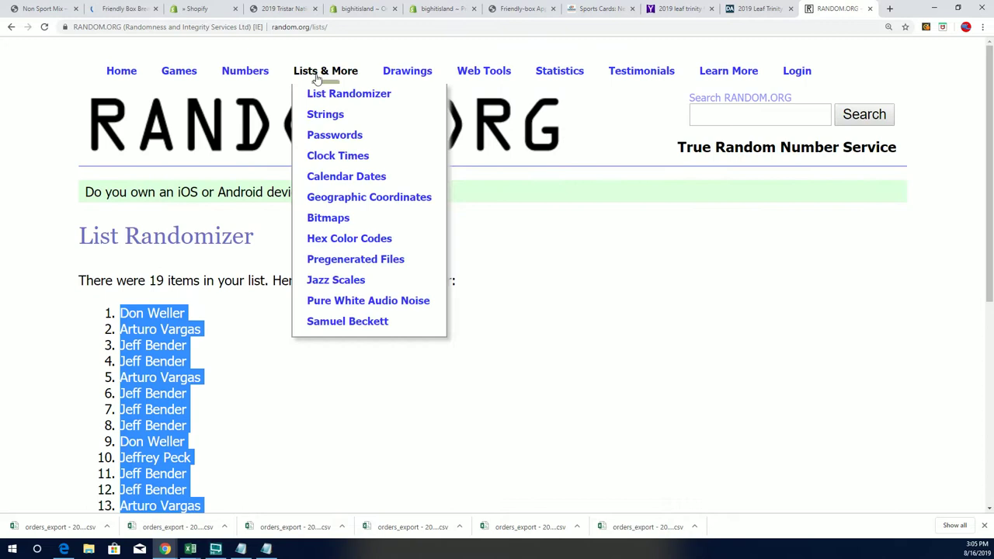
click(333, 94)
key(alt+Tab)
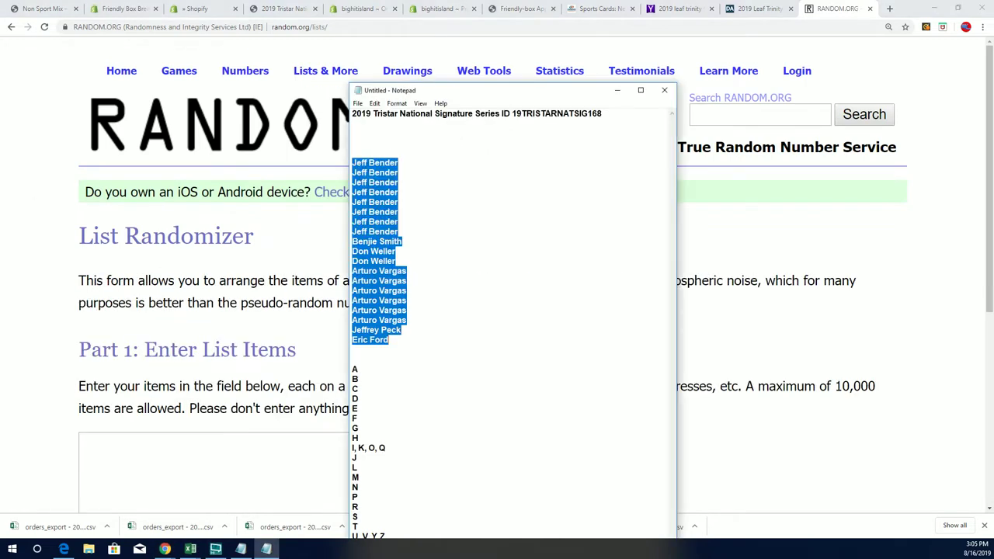
drag(466, 87, 465, 4)
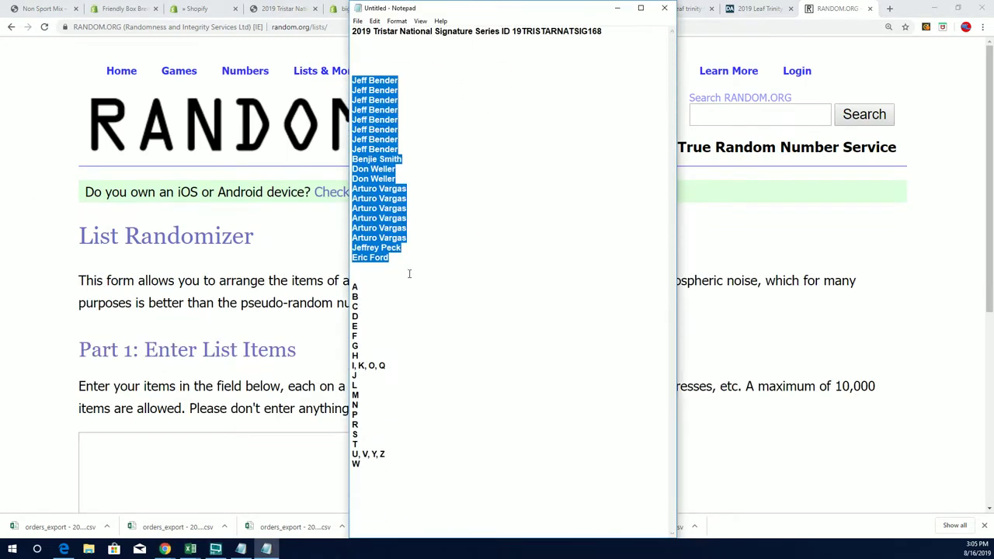
drag(362, 464, 352, 284)
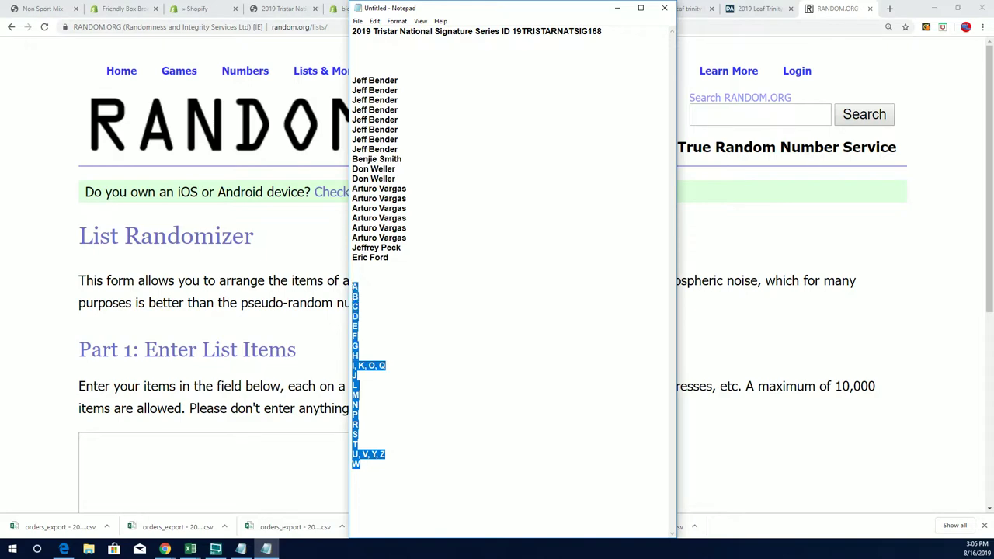
right_click(354, 285)
click(388, 318)
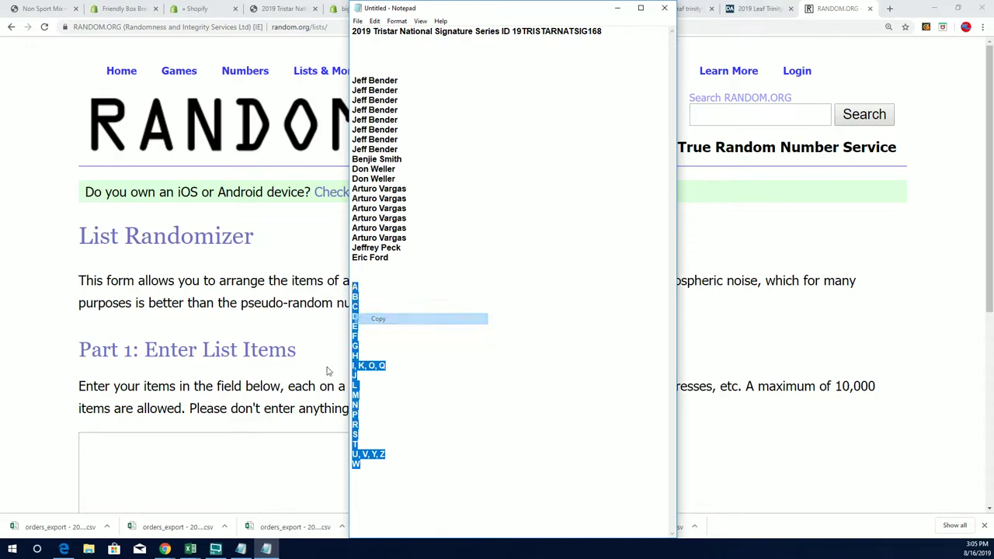
Step: Paste the letter list into the randomizer and shuffle it seven times
click(99, 445)
right_click(99, 446)
click(144, 378)
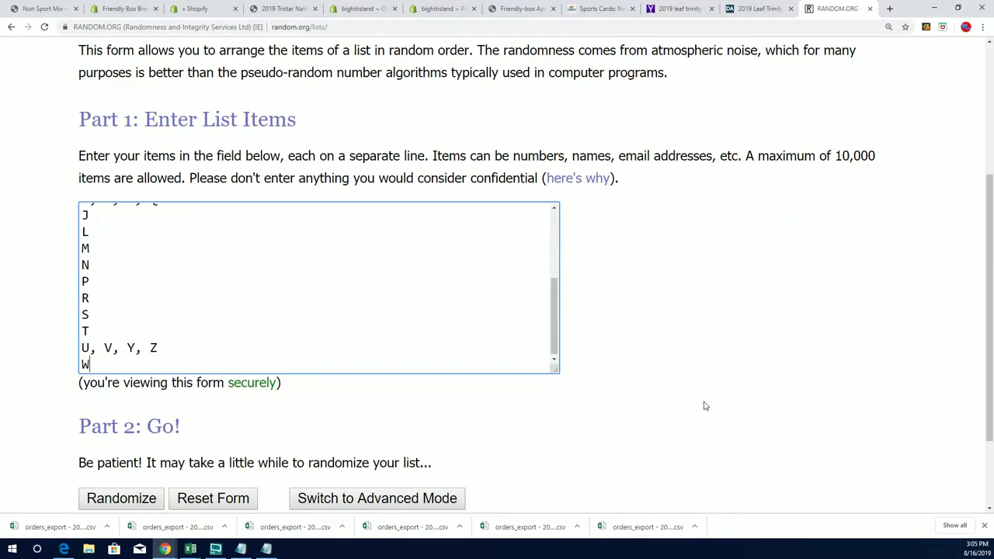
click(133, 433)
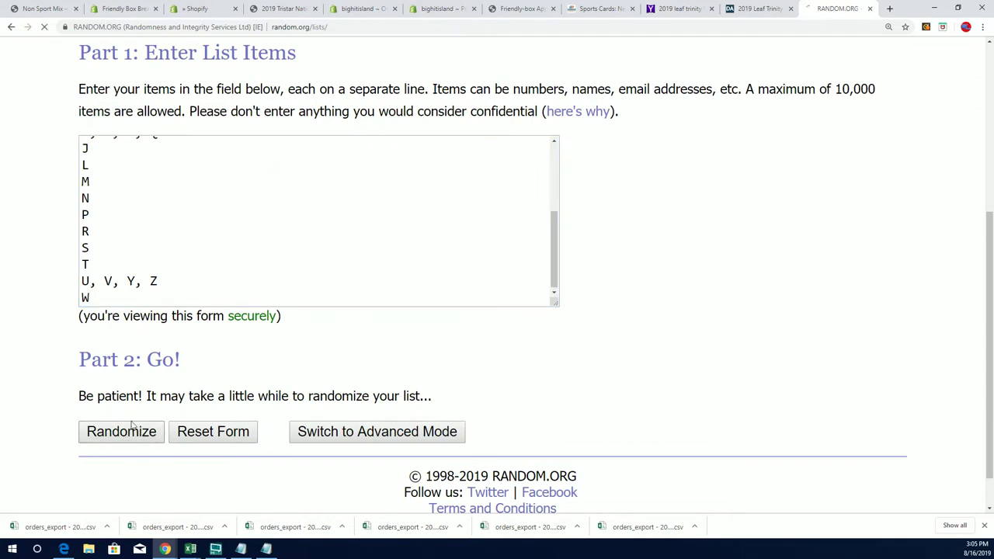
scroll(186, 379, down, 5)
click(106, 393)
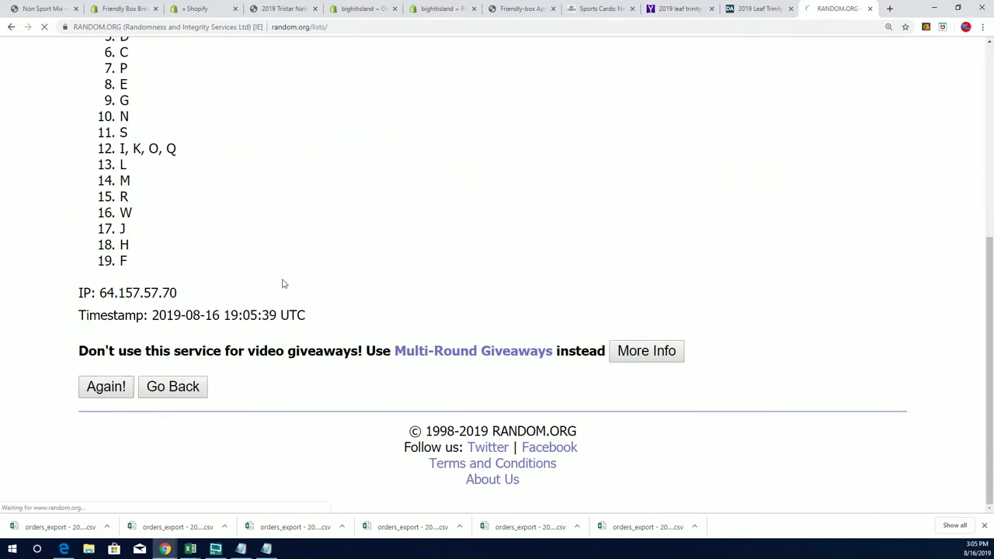
click(106, 388)
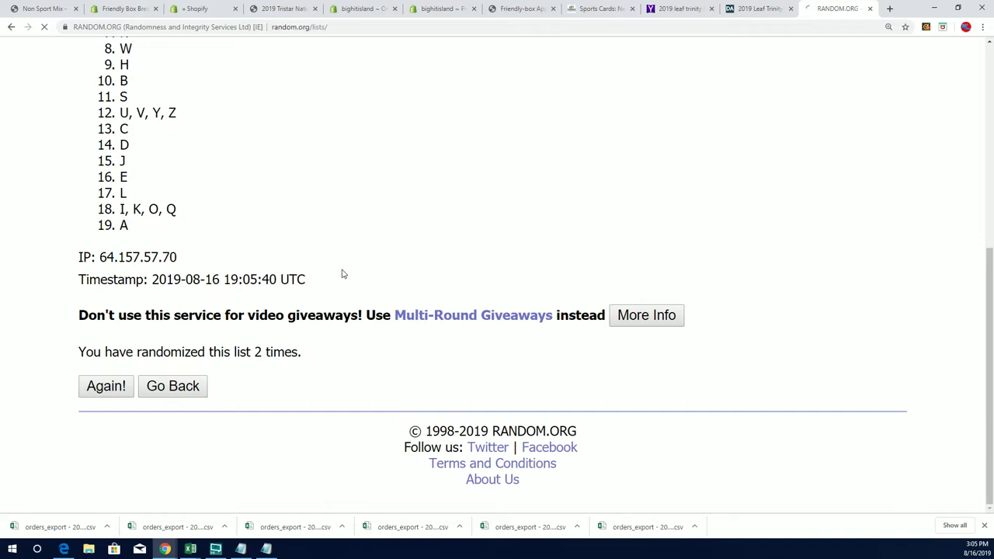
click(114, 402)
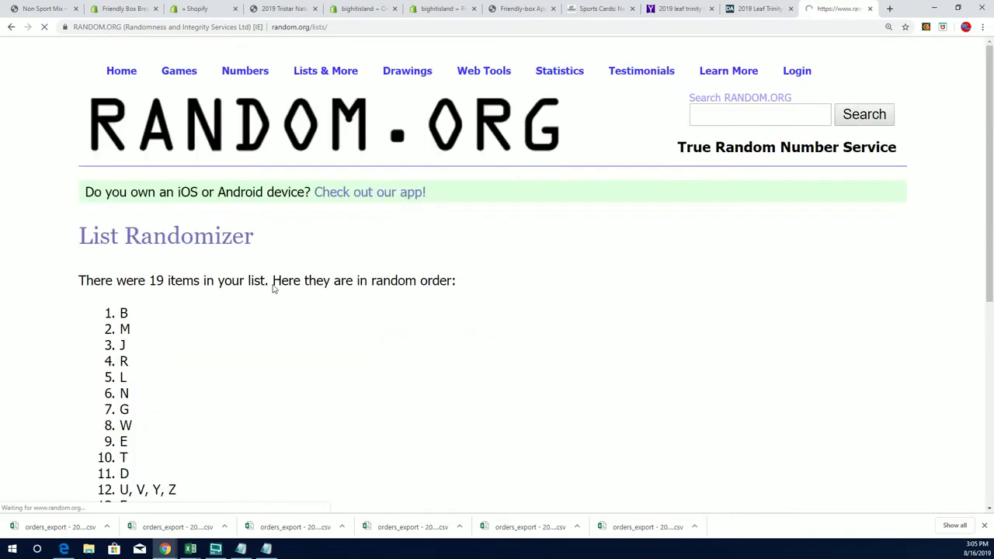
click(104, 385)
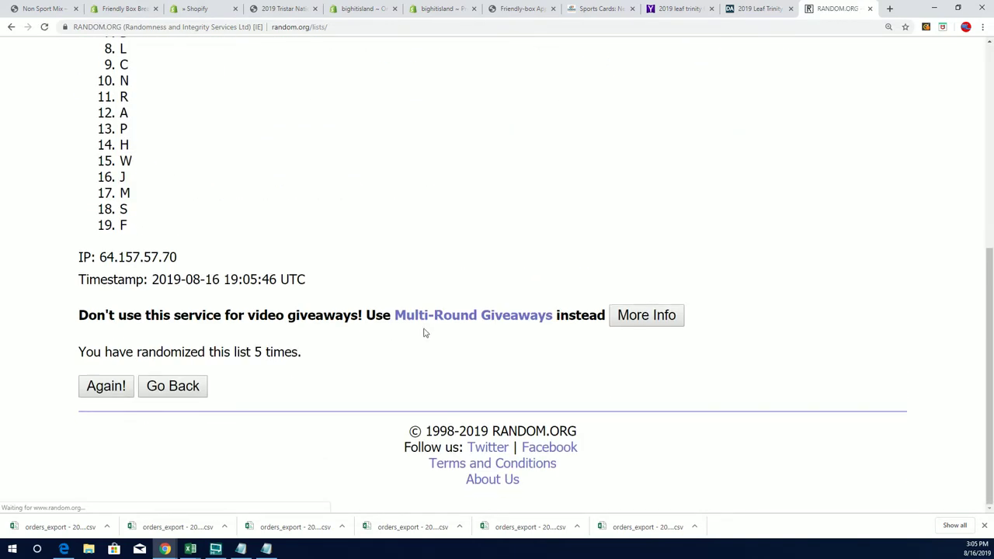
click(104, 385)
scroll(348, 265, down, 5)
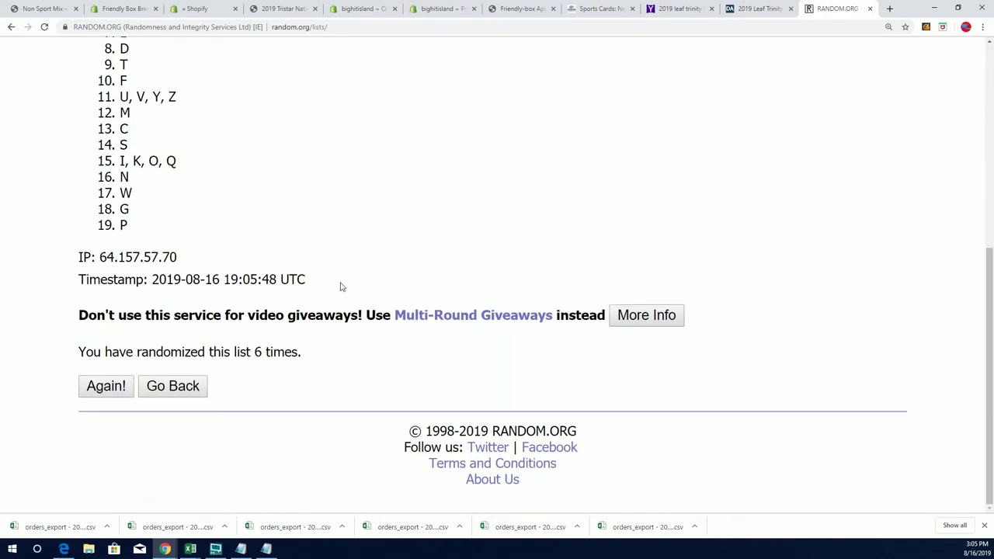
click(104, 388)
Step: Copy the final letter order, starting J, D, P, and switch to Excel
scroll(170, 189, down, 2)
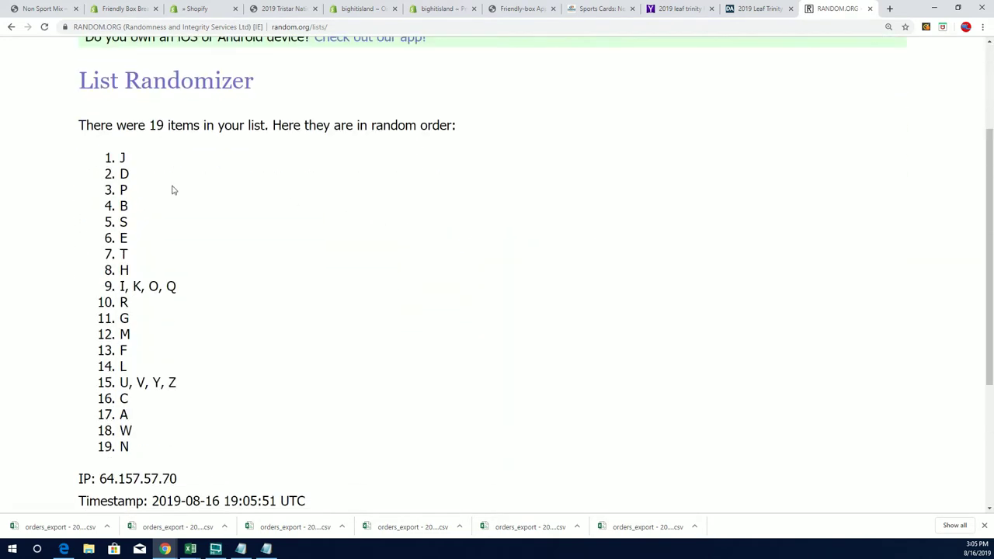
mouse_move(118, 157)
mouse_down()
mouse_move(132, 381)
mouse_move(149, 449)
mouse_up()
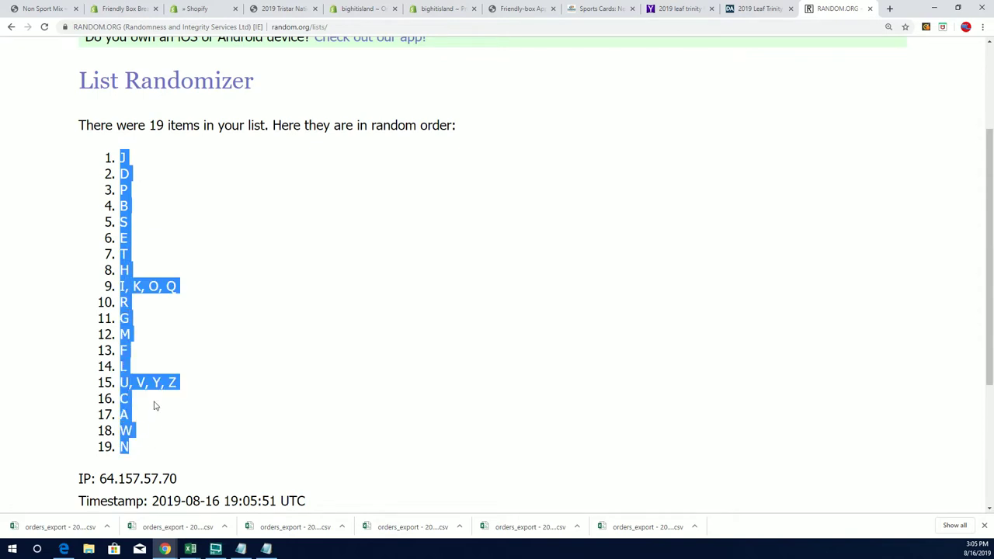
right_click(159, 379)
click(172, 384)
scroll(435, 403, down, 2)
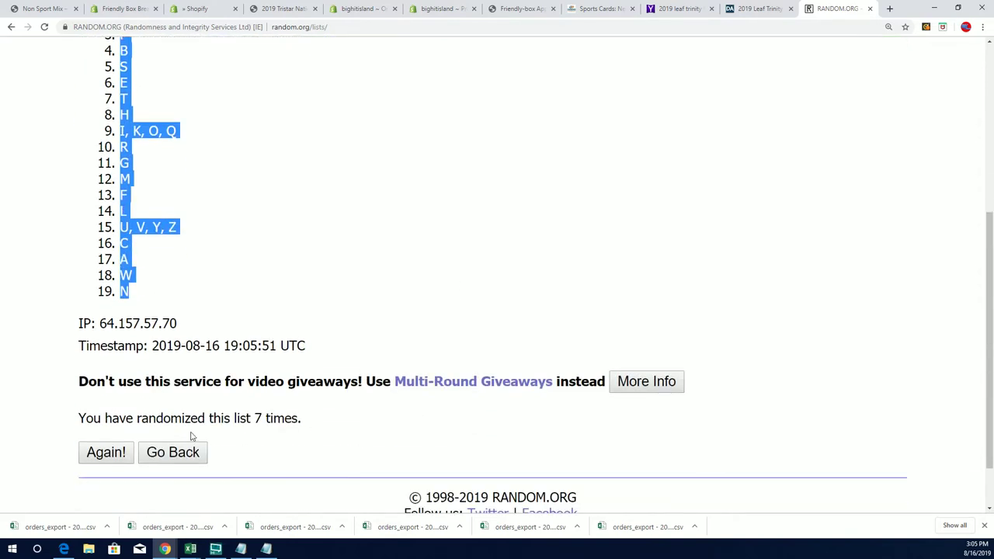
scroll(347, 431, up, 1)
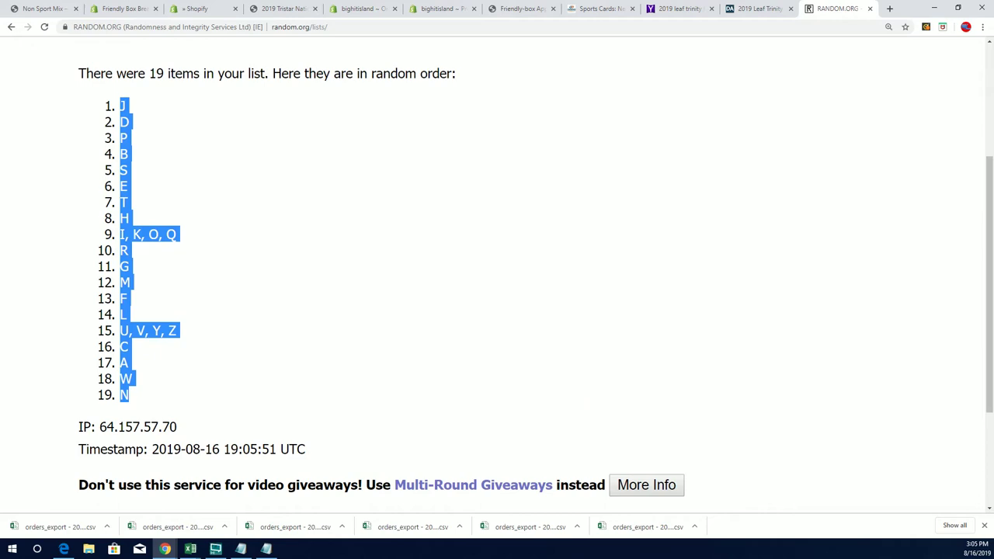
key(alt+Tab)
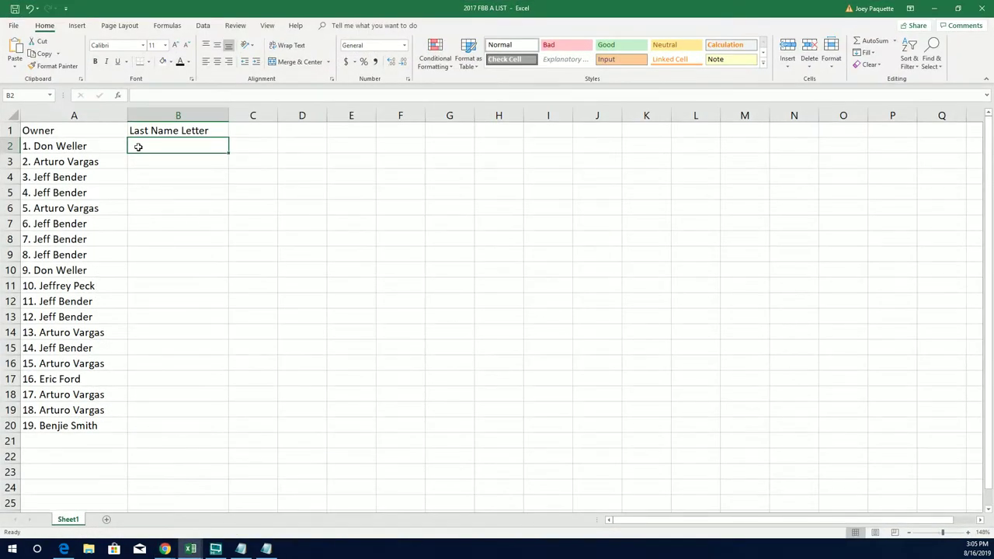
Step: Paste the shuffled letters into B2:B20 and zoom the sheet in four steps
right_click(137, 146)
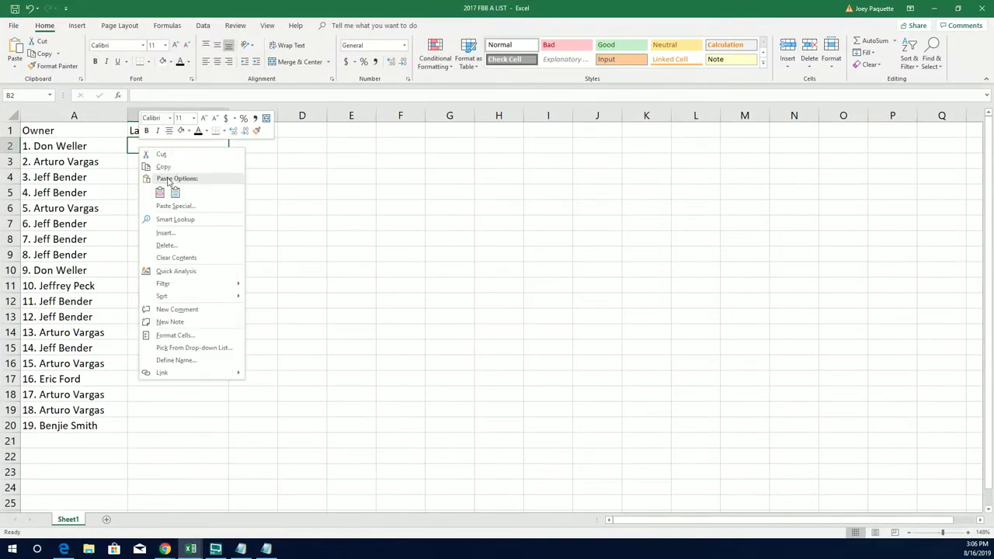
click(175, 193)
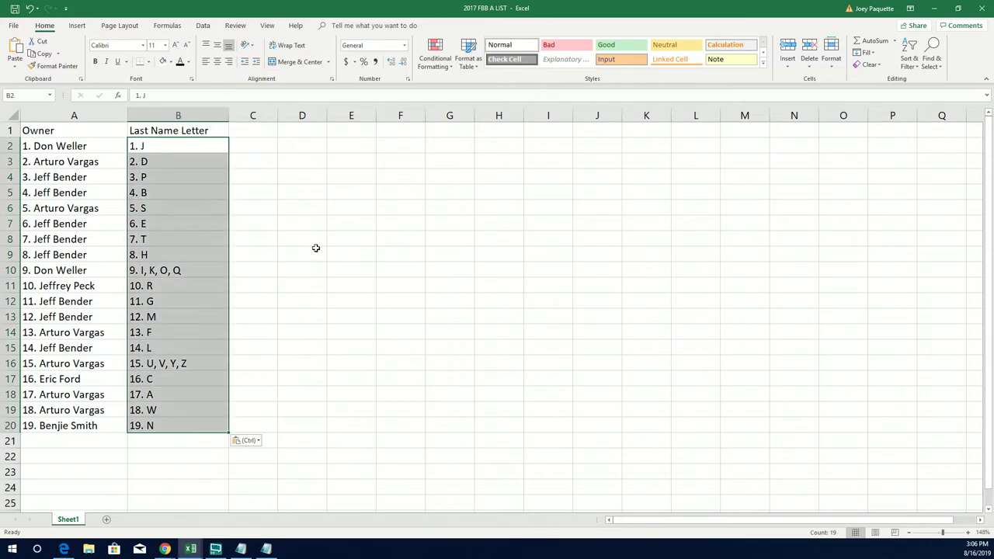
click(118, 144)
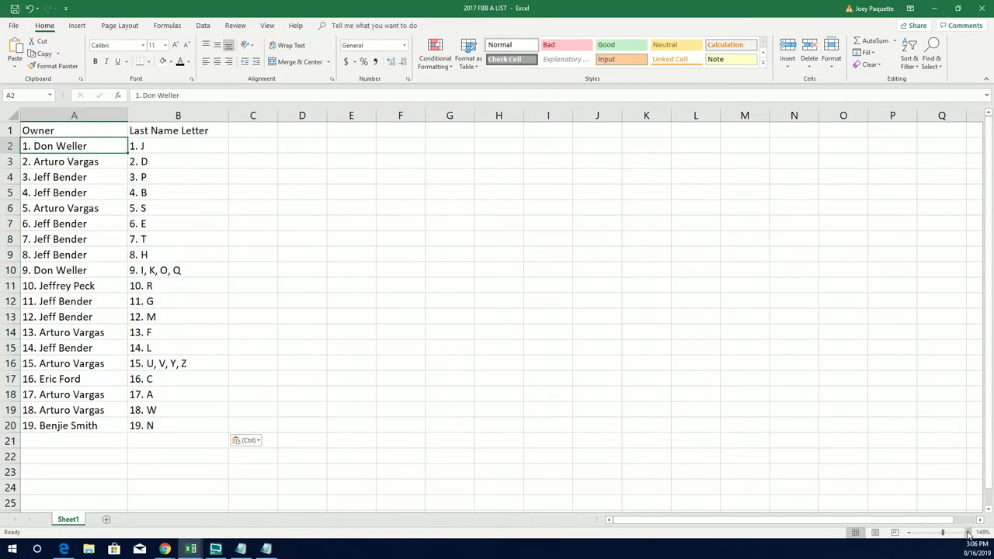
click(968, 532)
click(968, 533)
click(968, 533)
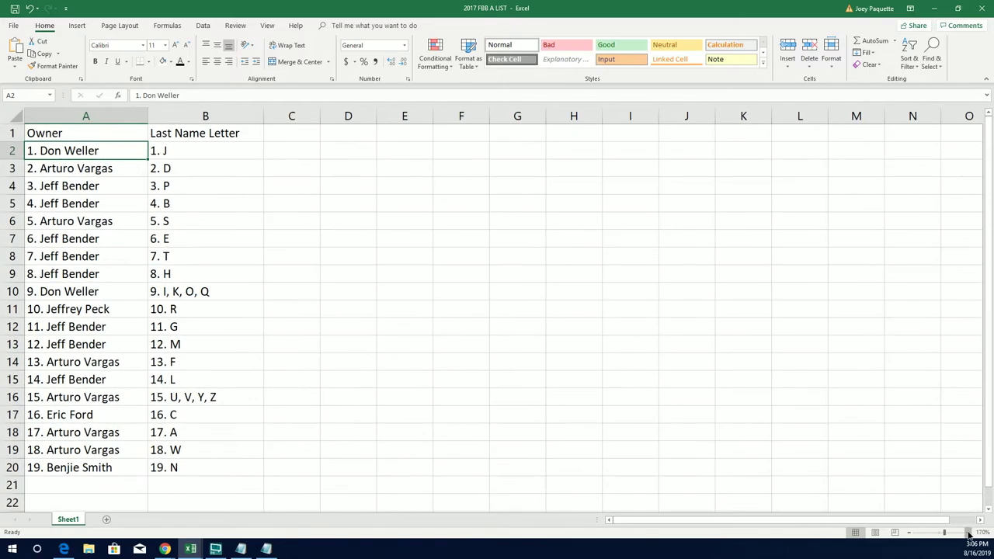
click(968, 532)
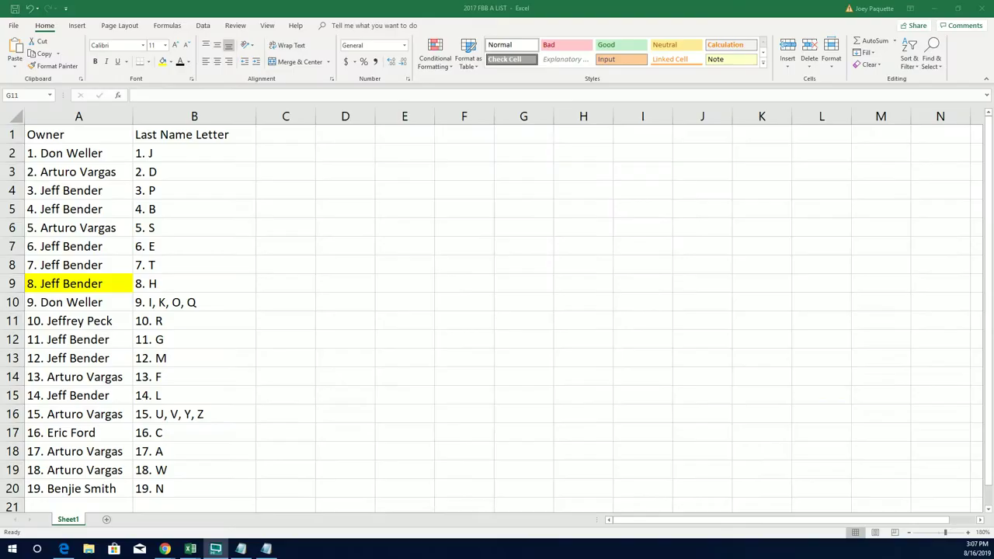
Step: Copy the owner names in A2:A20 and minimize Excel to return to the browser
mouse_move(78, 153)
mouse_down()
mouse_move(104, 257)
mouse_move(78, 488)
mouse_up()
right_click(82, 236)
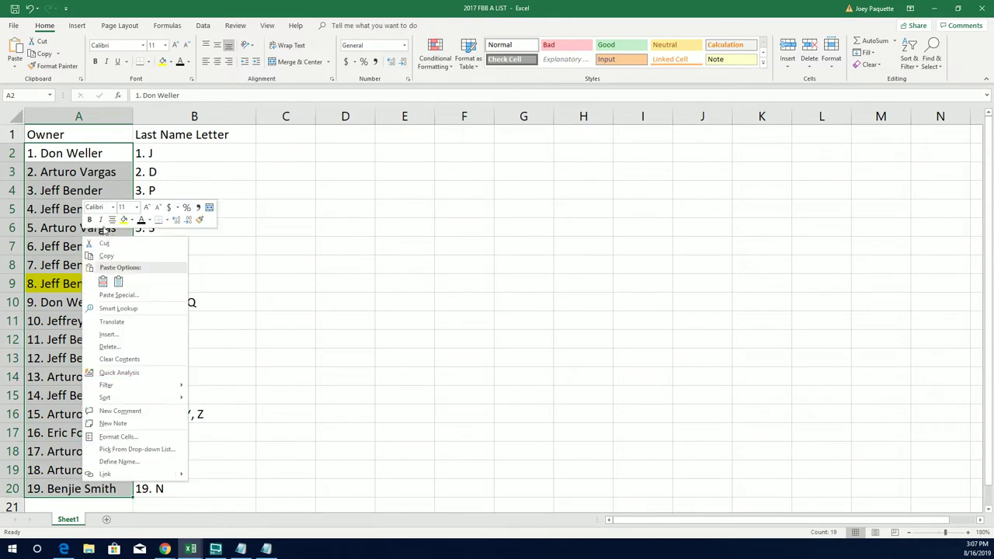
click(106, 256)
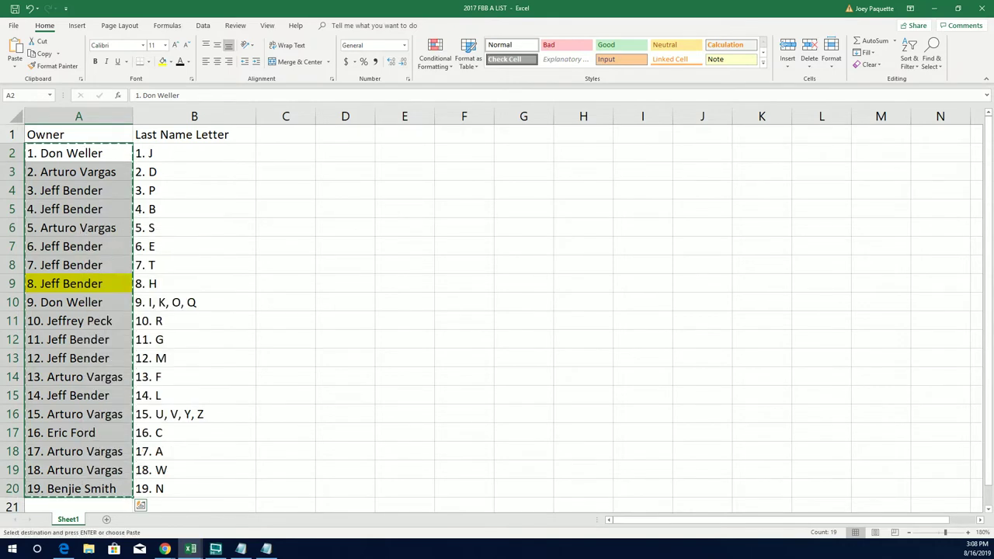
click(936, 8)
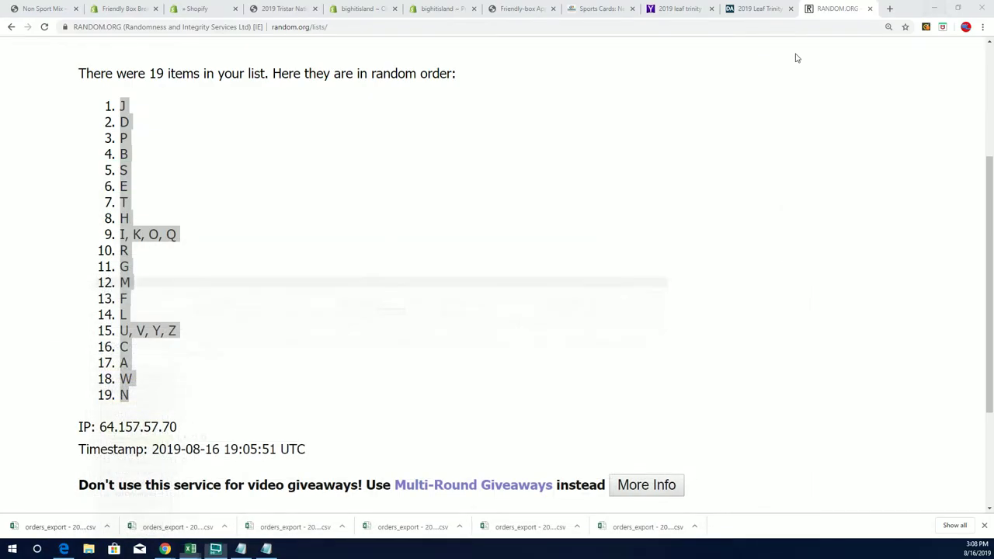
scroll(347, 166, up, 3)
Step: Open a fresh List Randomizer form and paste the 19 owner names
mouse_move(325, 71)
click(326, 93)
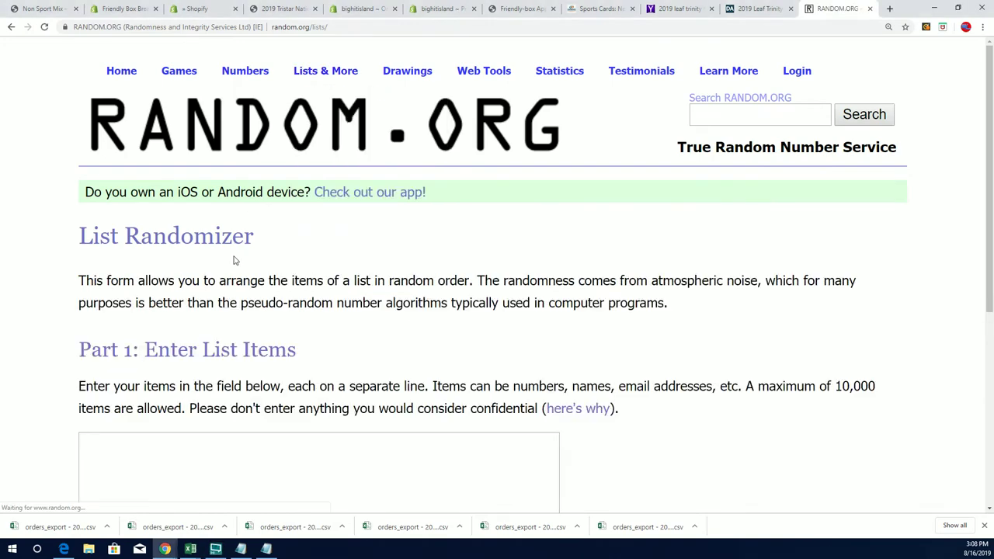
scroll(228, 257, down, 3)
right_click(96, 180)
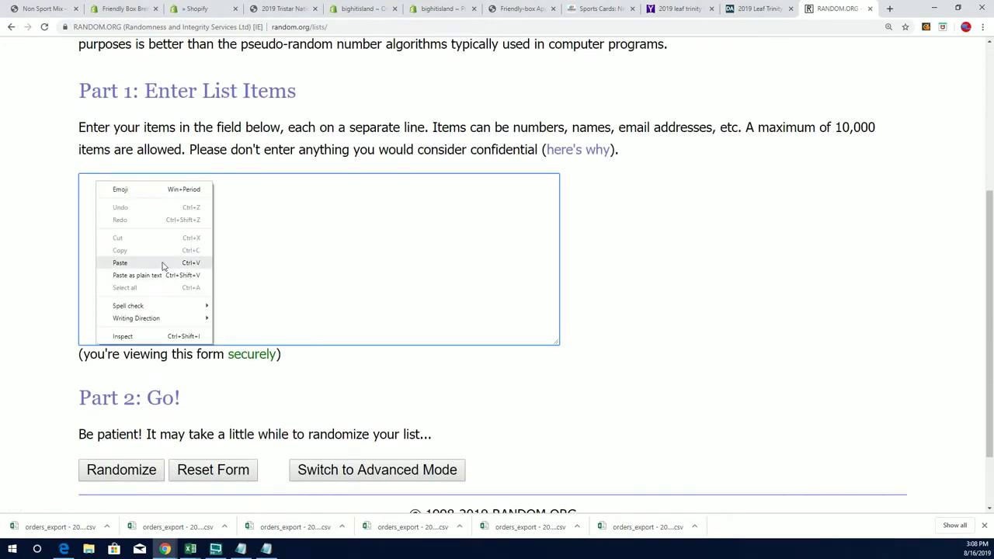
click(134, 264)
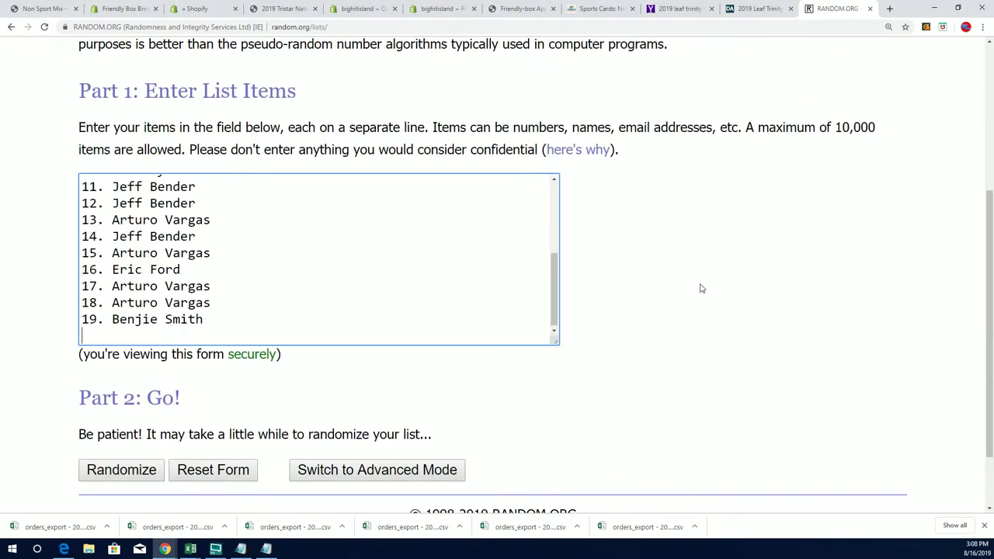
Step: Randomize the owner list seven times in a row
click(154, 470)
scroll(310, 368, down, 4)
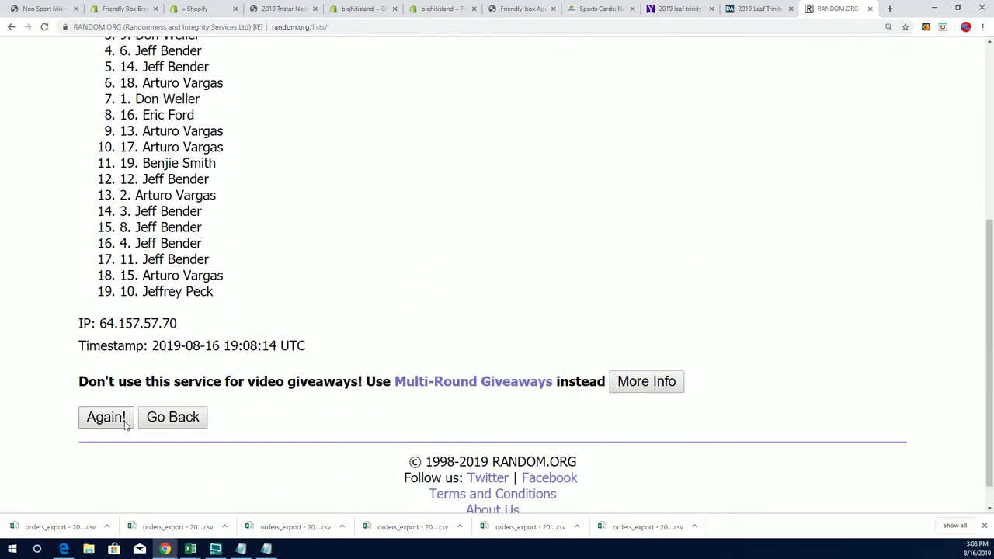
scroll(251, 311, down, 5)
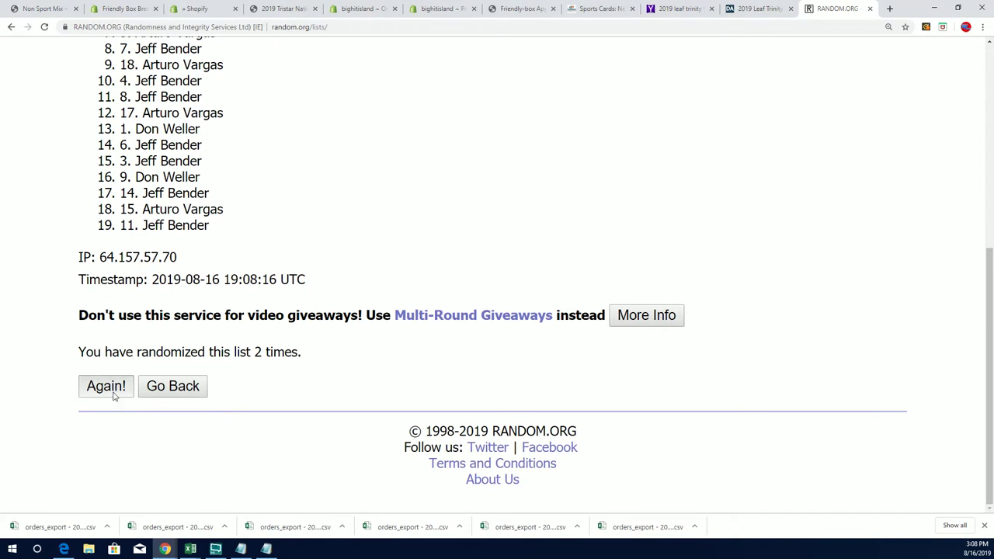
click(113, 392)
scroll(235, 331, down, 5)
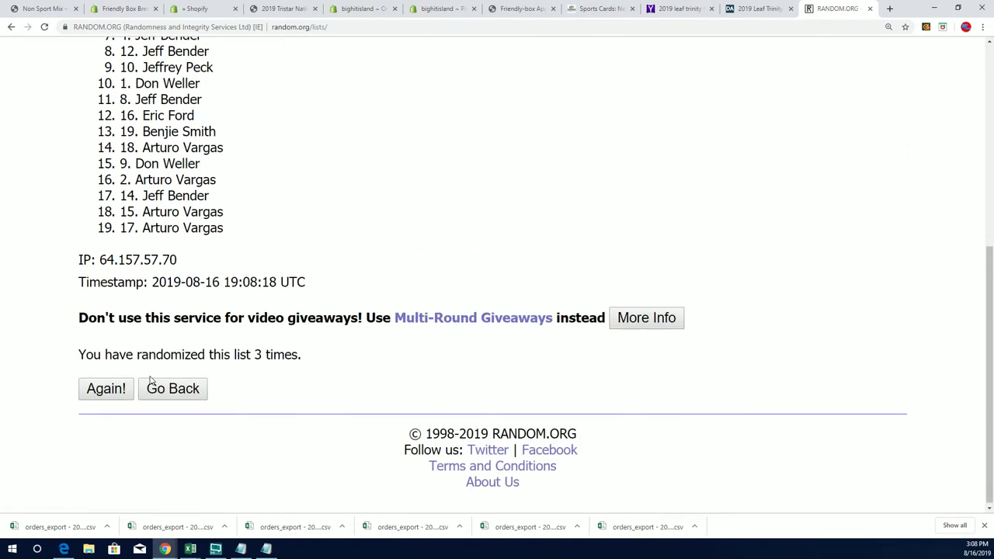
click(89, 392)
scroll(303, 326, down, 5)
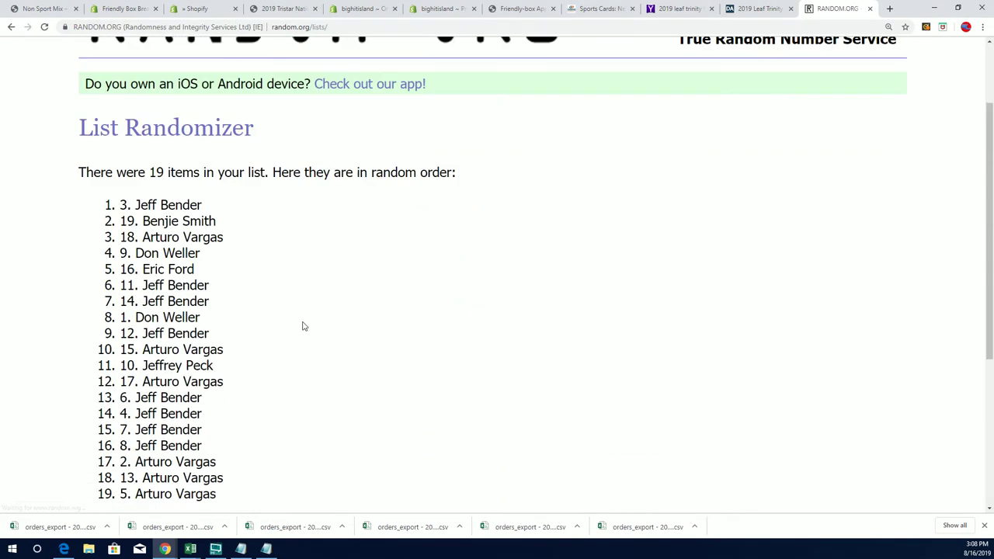
click(104, 386)
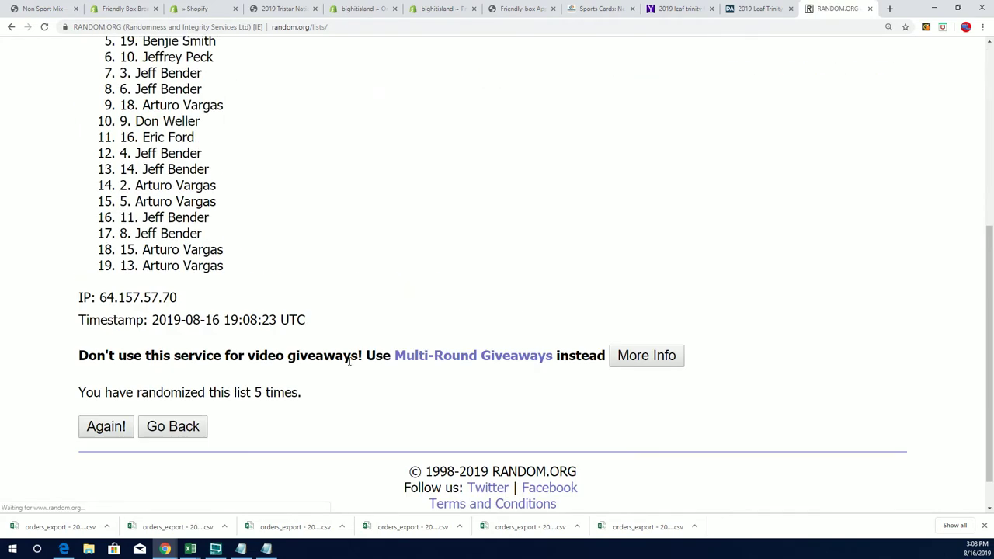
scroll(65, 393, down, 1)
click(95, 390)
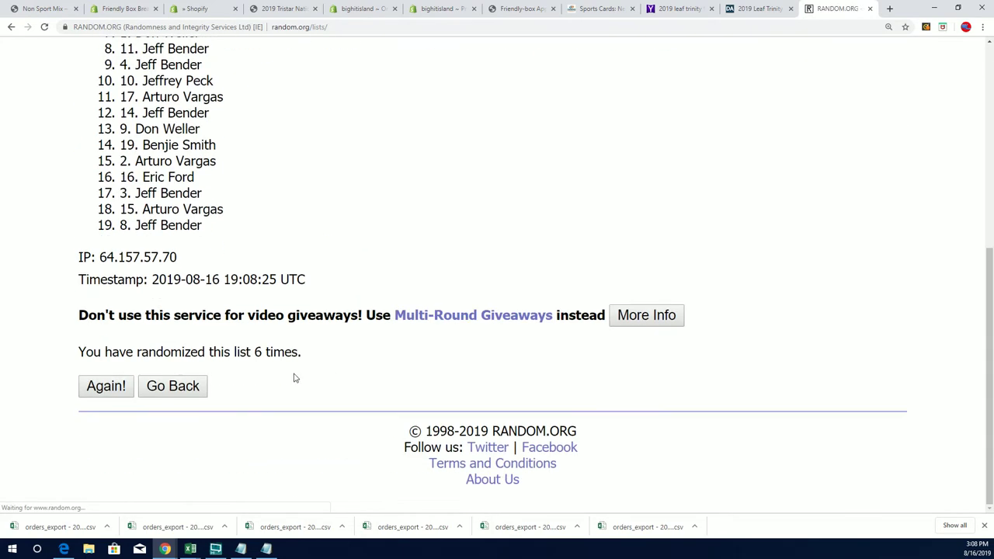
click(106, 390)
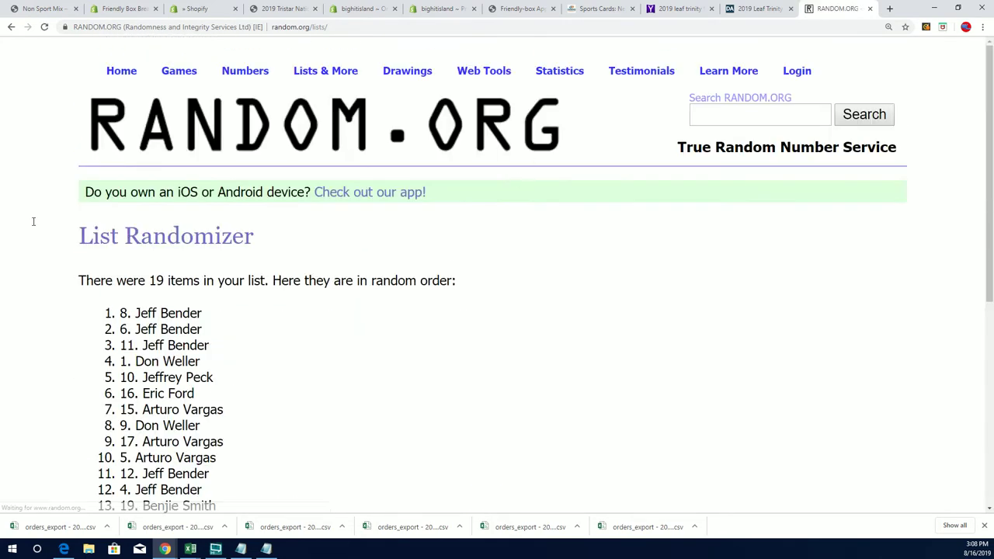
Step: Highlight the winning top entry, spot 8's owner
drag(235, 317, 61, 305)
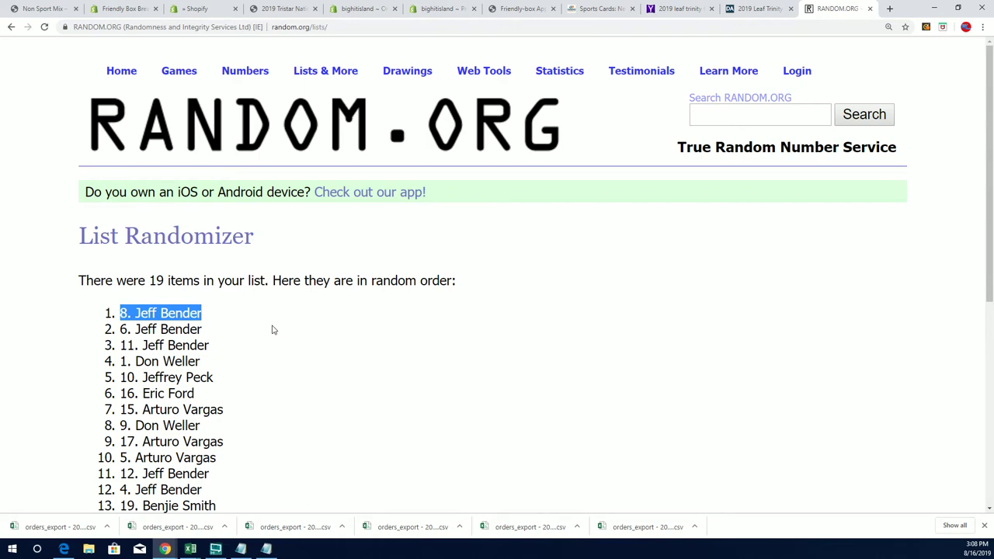
scroll(284, 333, down, 3)
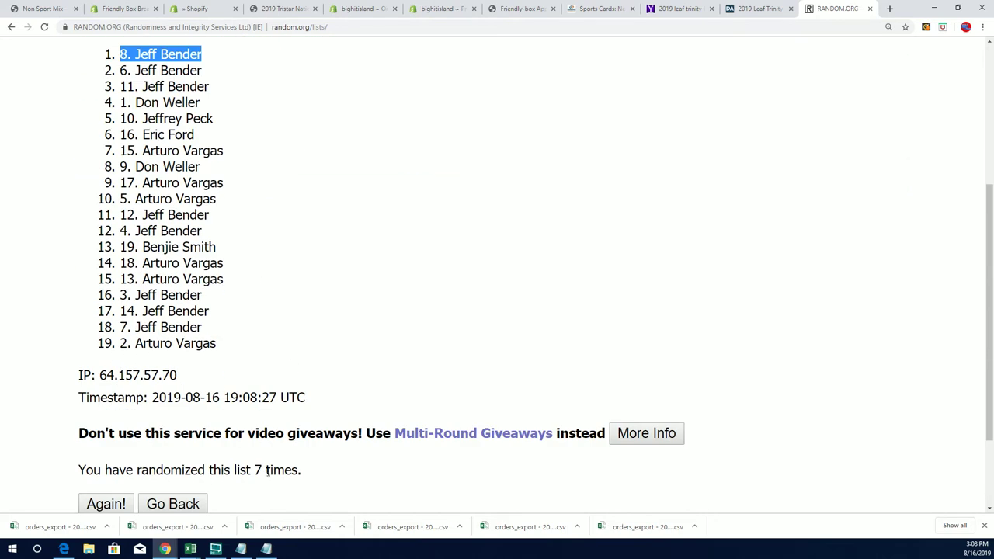
scroll(267, 471, up, 2)
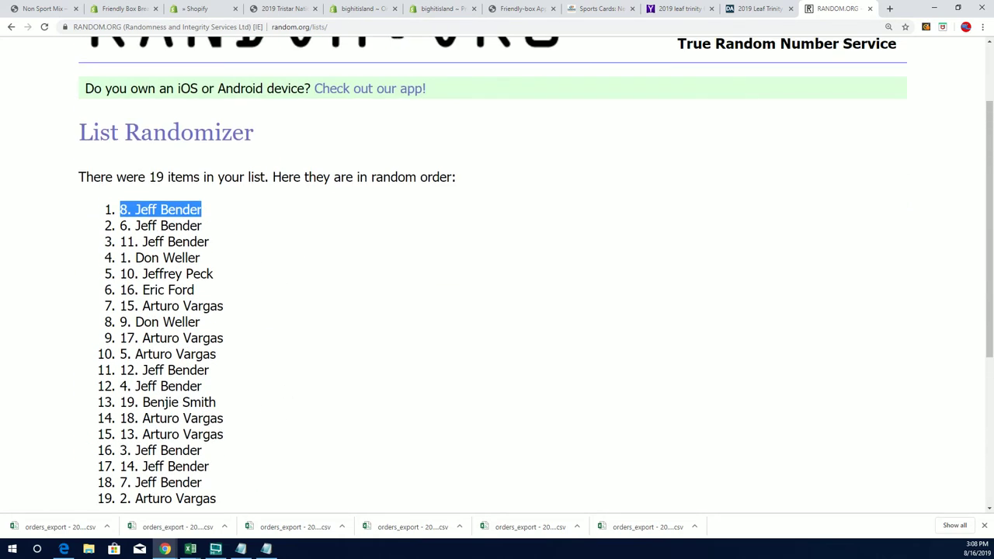